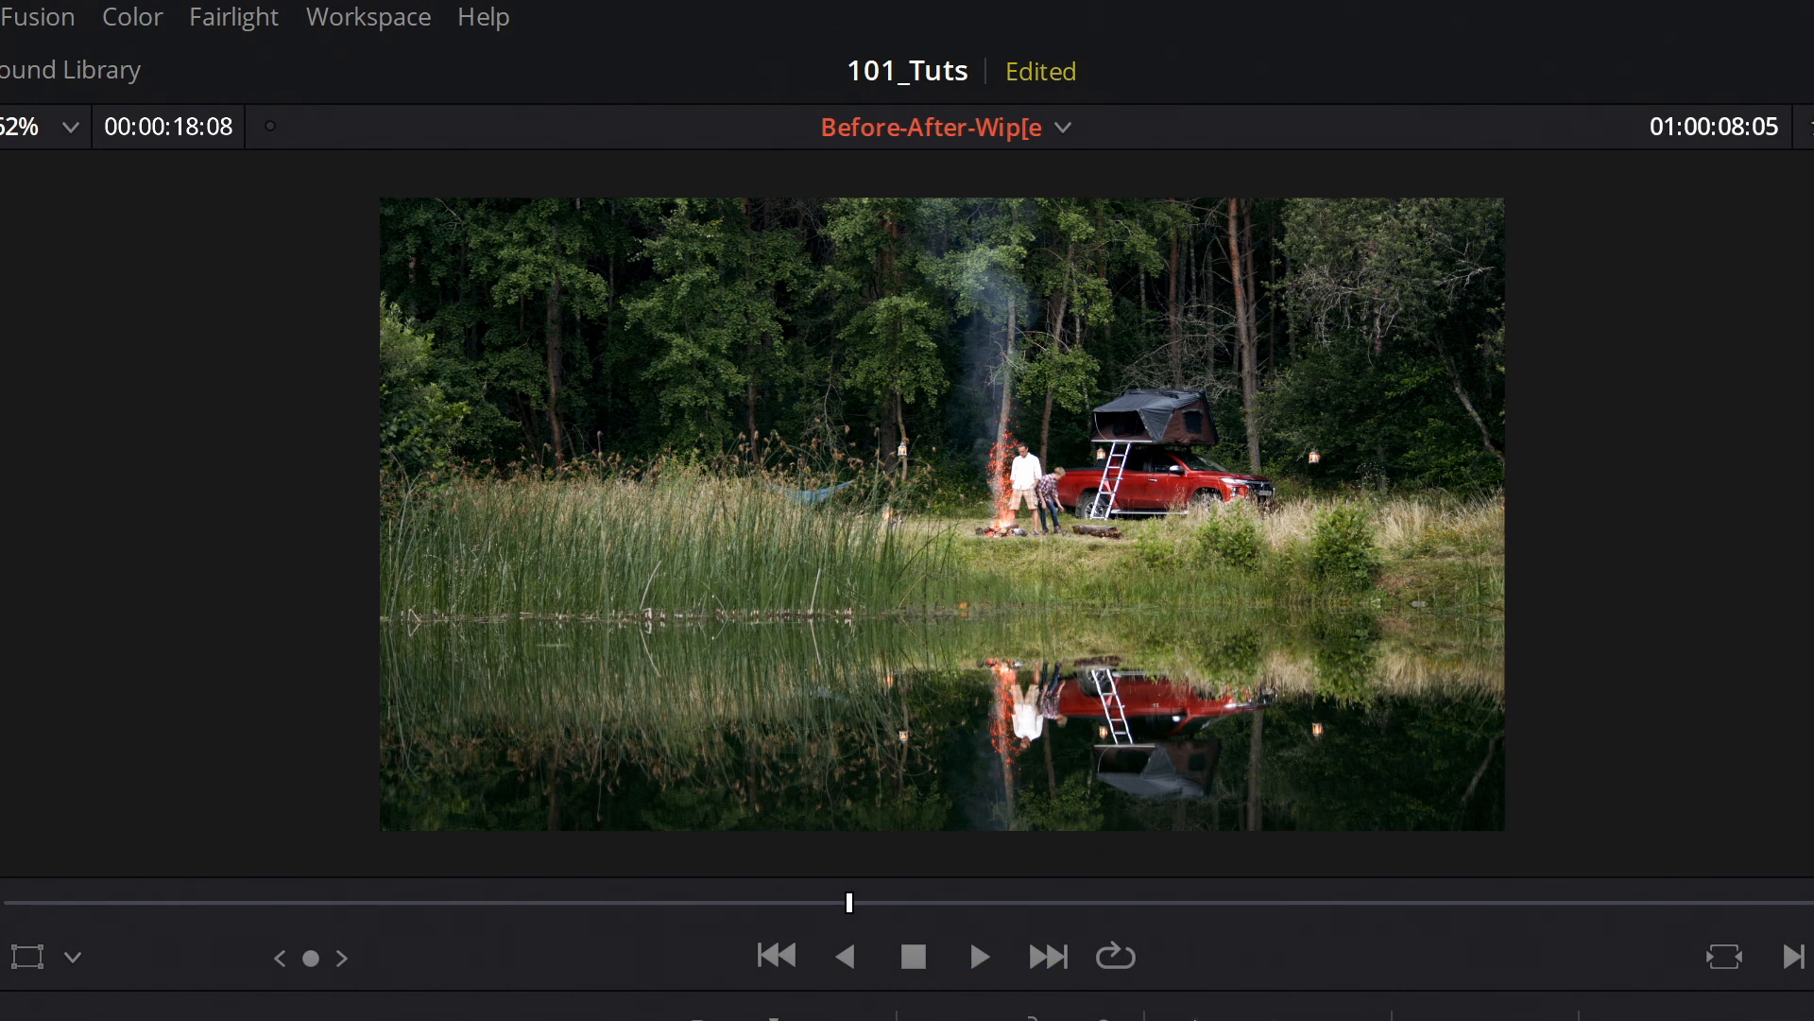
# - Play the timeline around 5 to 8 seconds to examine the existing before-and-after wipe
pyautogui.click(1008, 735)
pyautogui.press('space')
pyautogui.click(826, 1018)
pyautogui.click(1115, 643)
pyautogui.press('space')
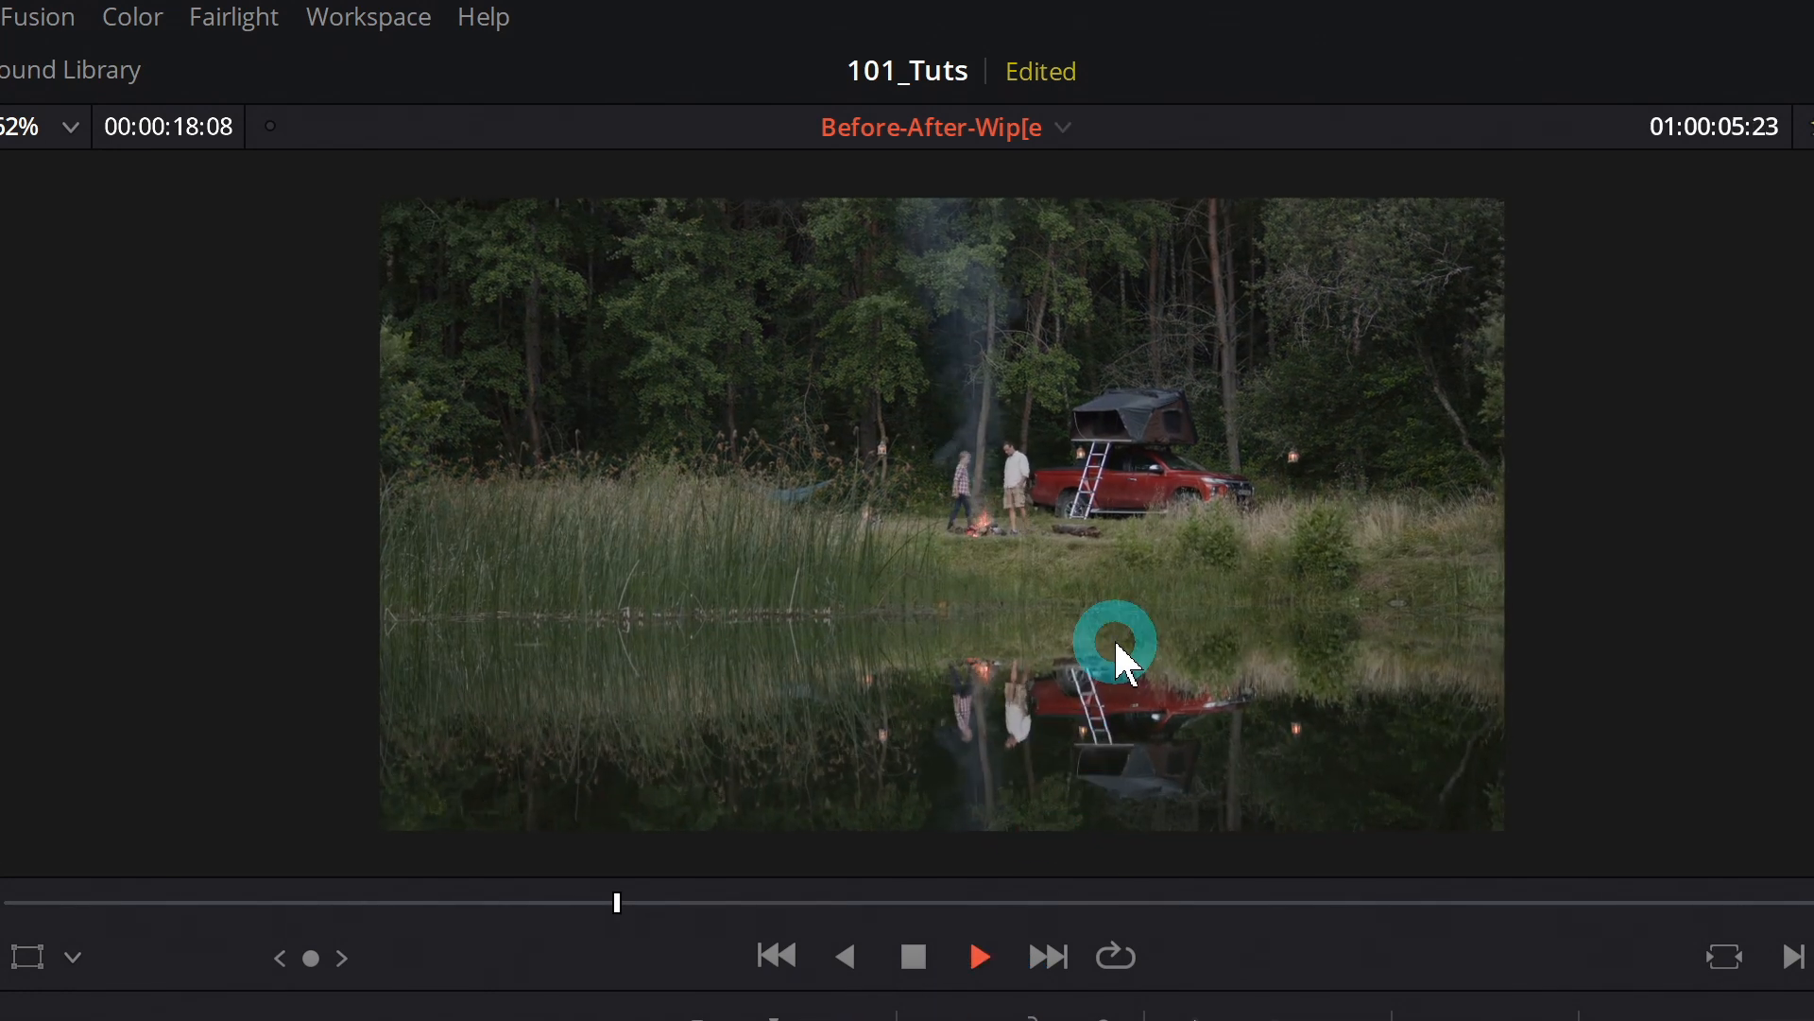
pyautogui.press('space')
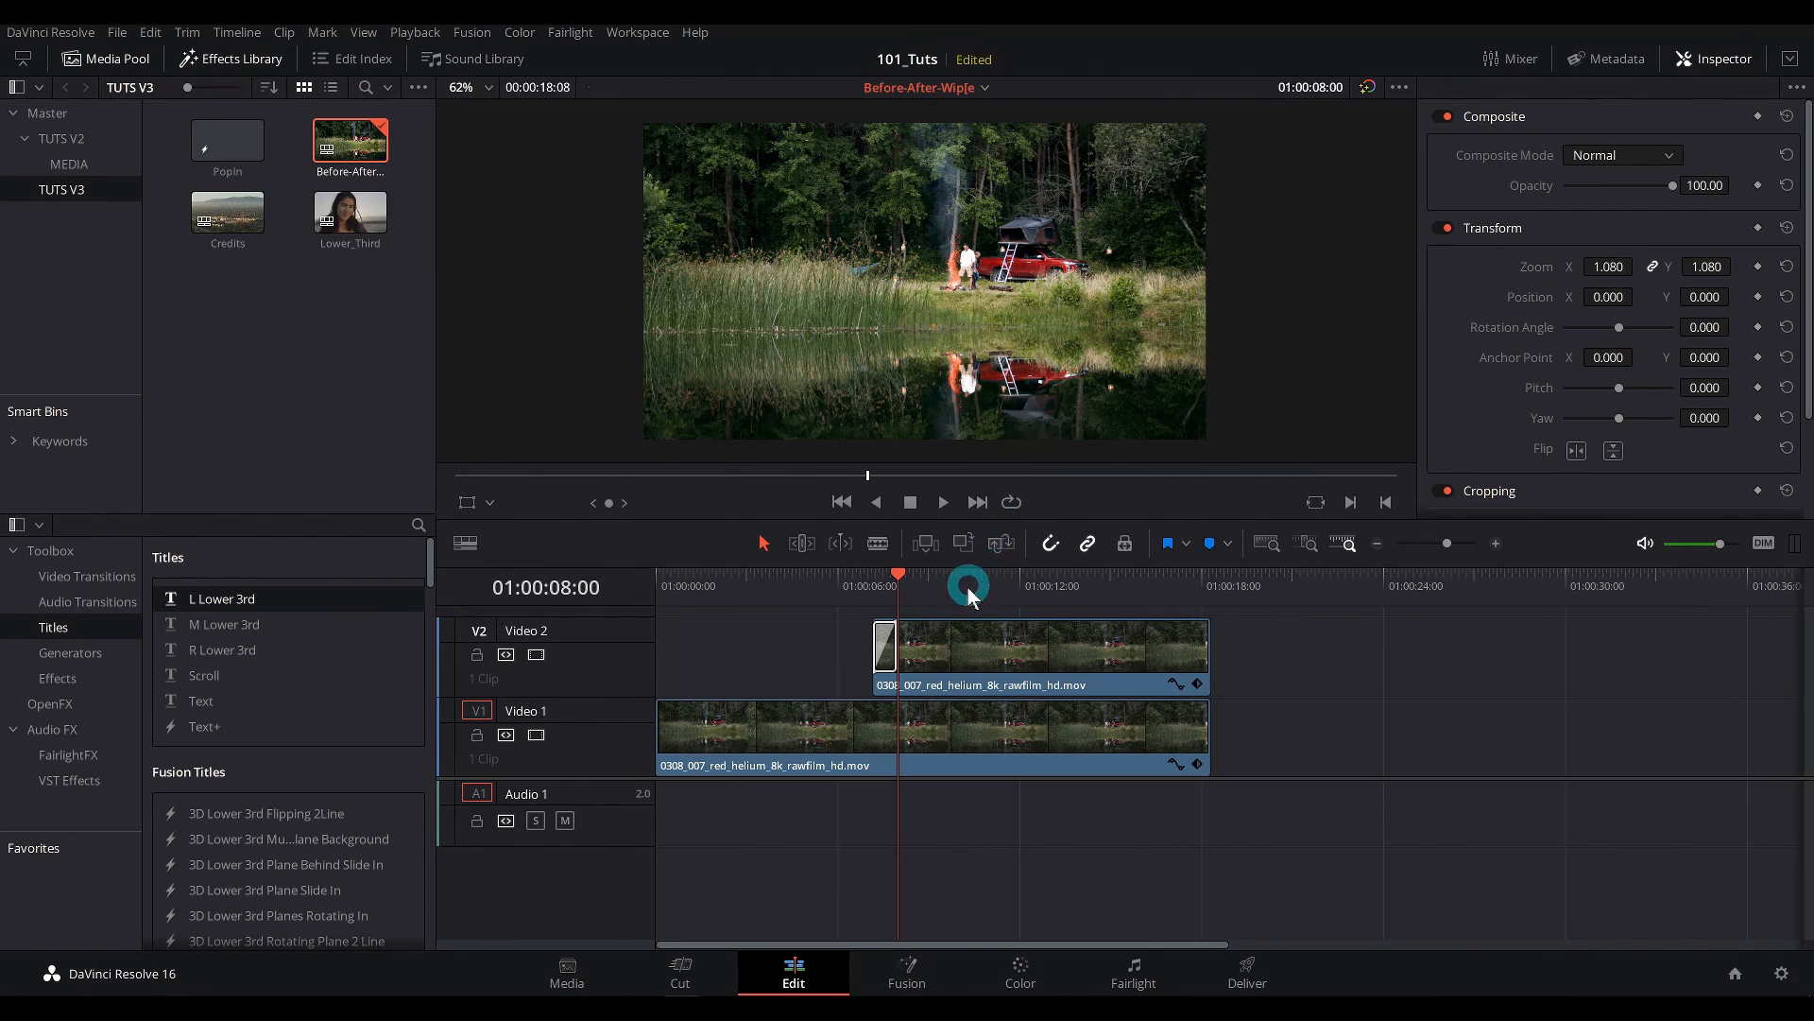
# - Delete the upper clip and its transition from Video 2, leaving only the Video 1 clip
pyautogui.moveTo(804, 632); pyautogui.dragTo(1297, 666)
pyautogui.press('Delete')
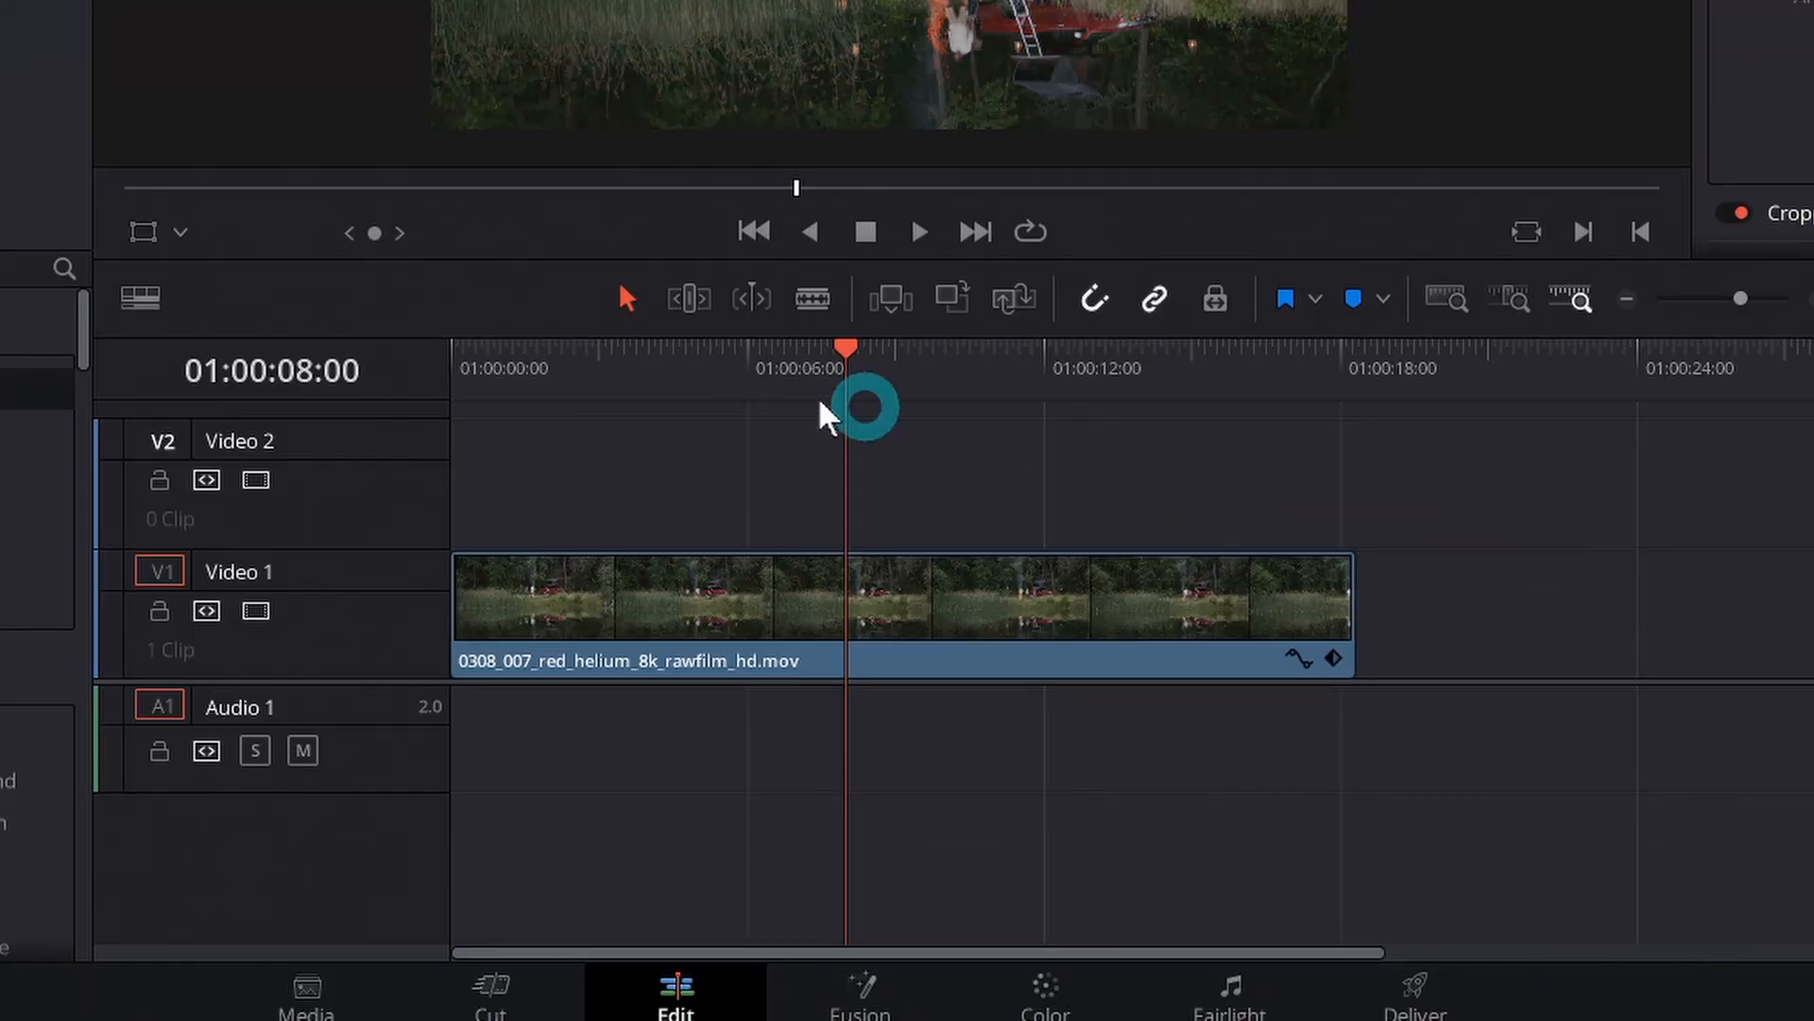
pyautogui.moveTo(803, 385); pyautogui.dragTo(867, 380)
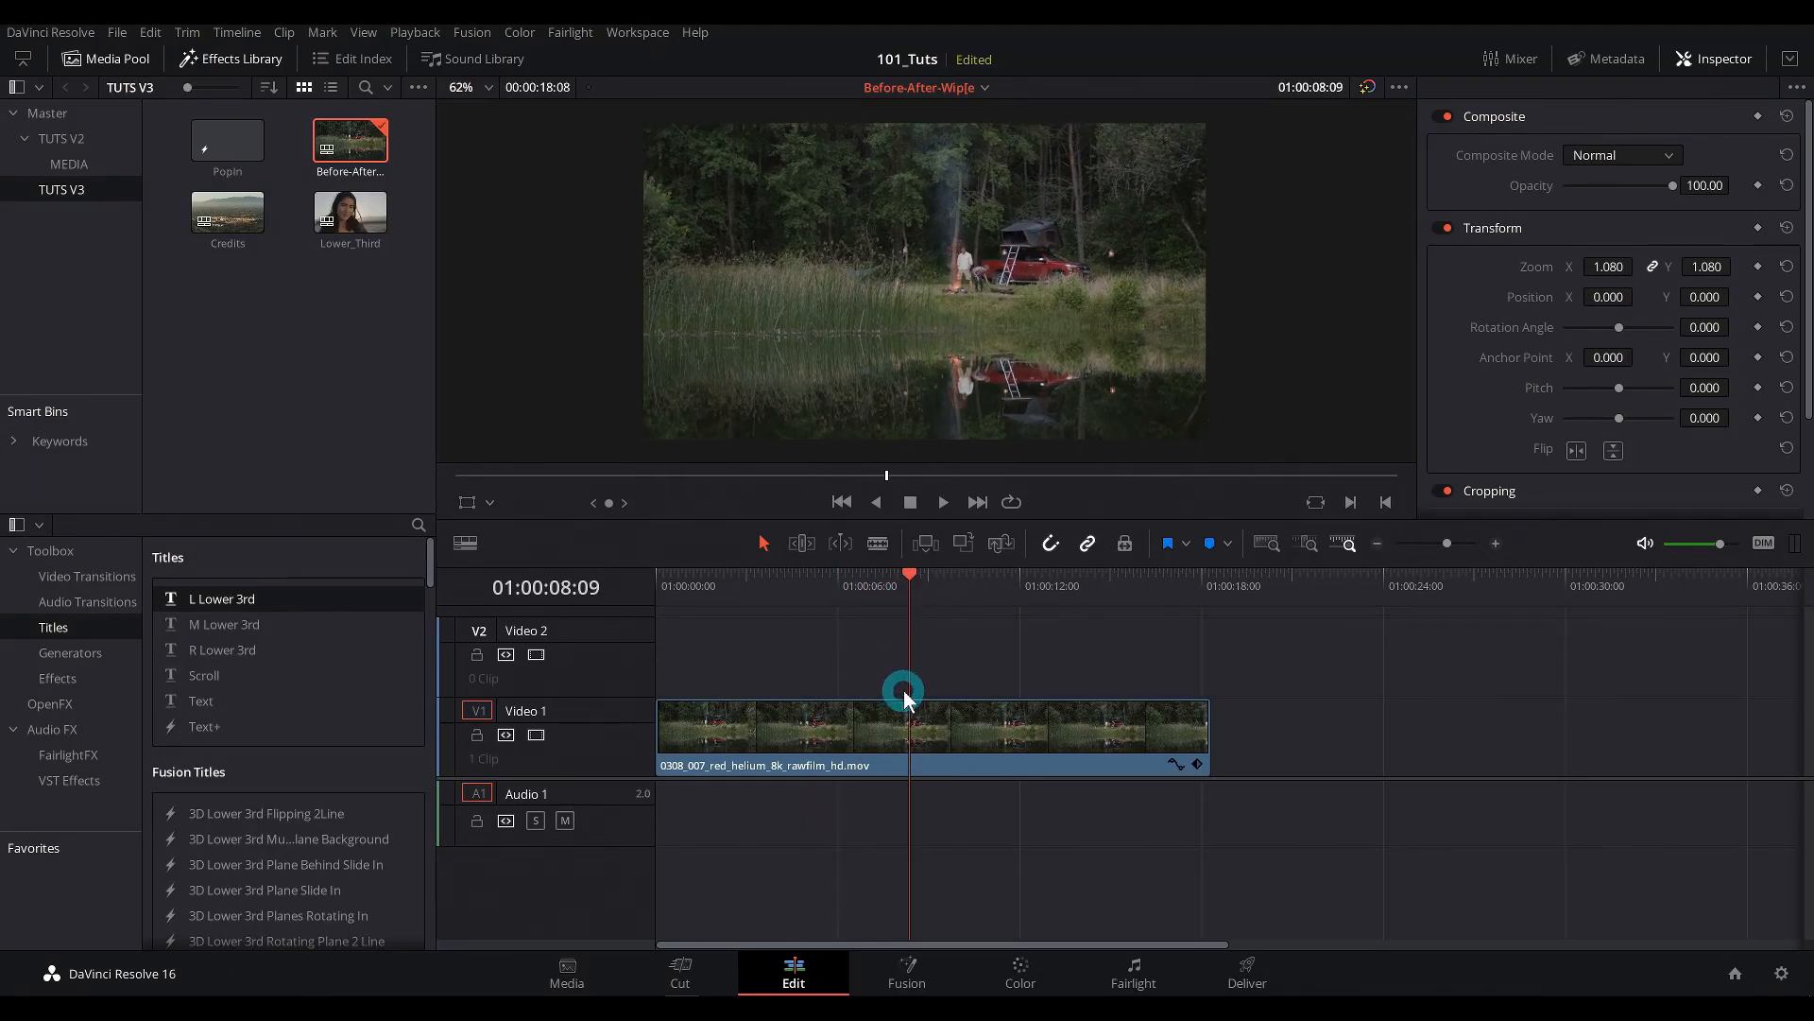
# - Duplicate the Video 1 clip further along the same track and place the playhead over the copy at 01:00:25:20
pyautogui.click(928, 723)
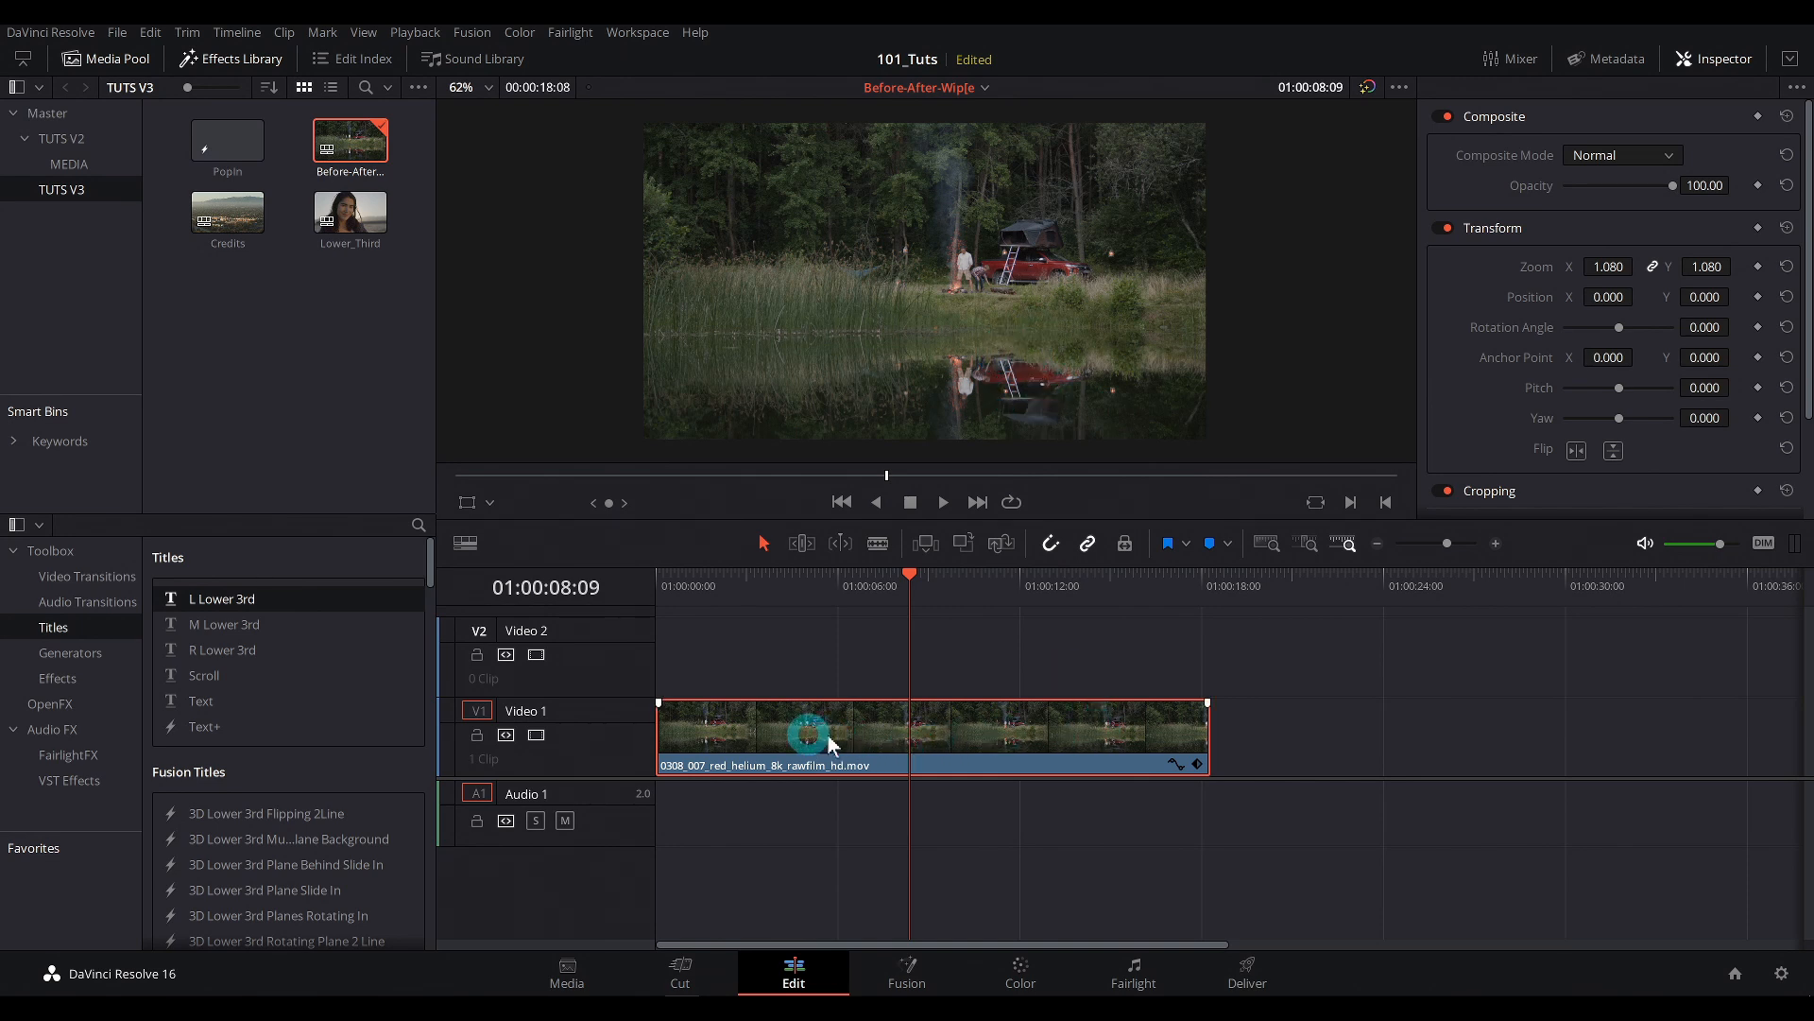
pyautogui.moveTo(793, 743); pyautogui.dragTo(1402, 714)
pyautogui.moveTo(1206, 588); pyautogui.dragTo(1225, 682)
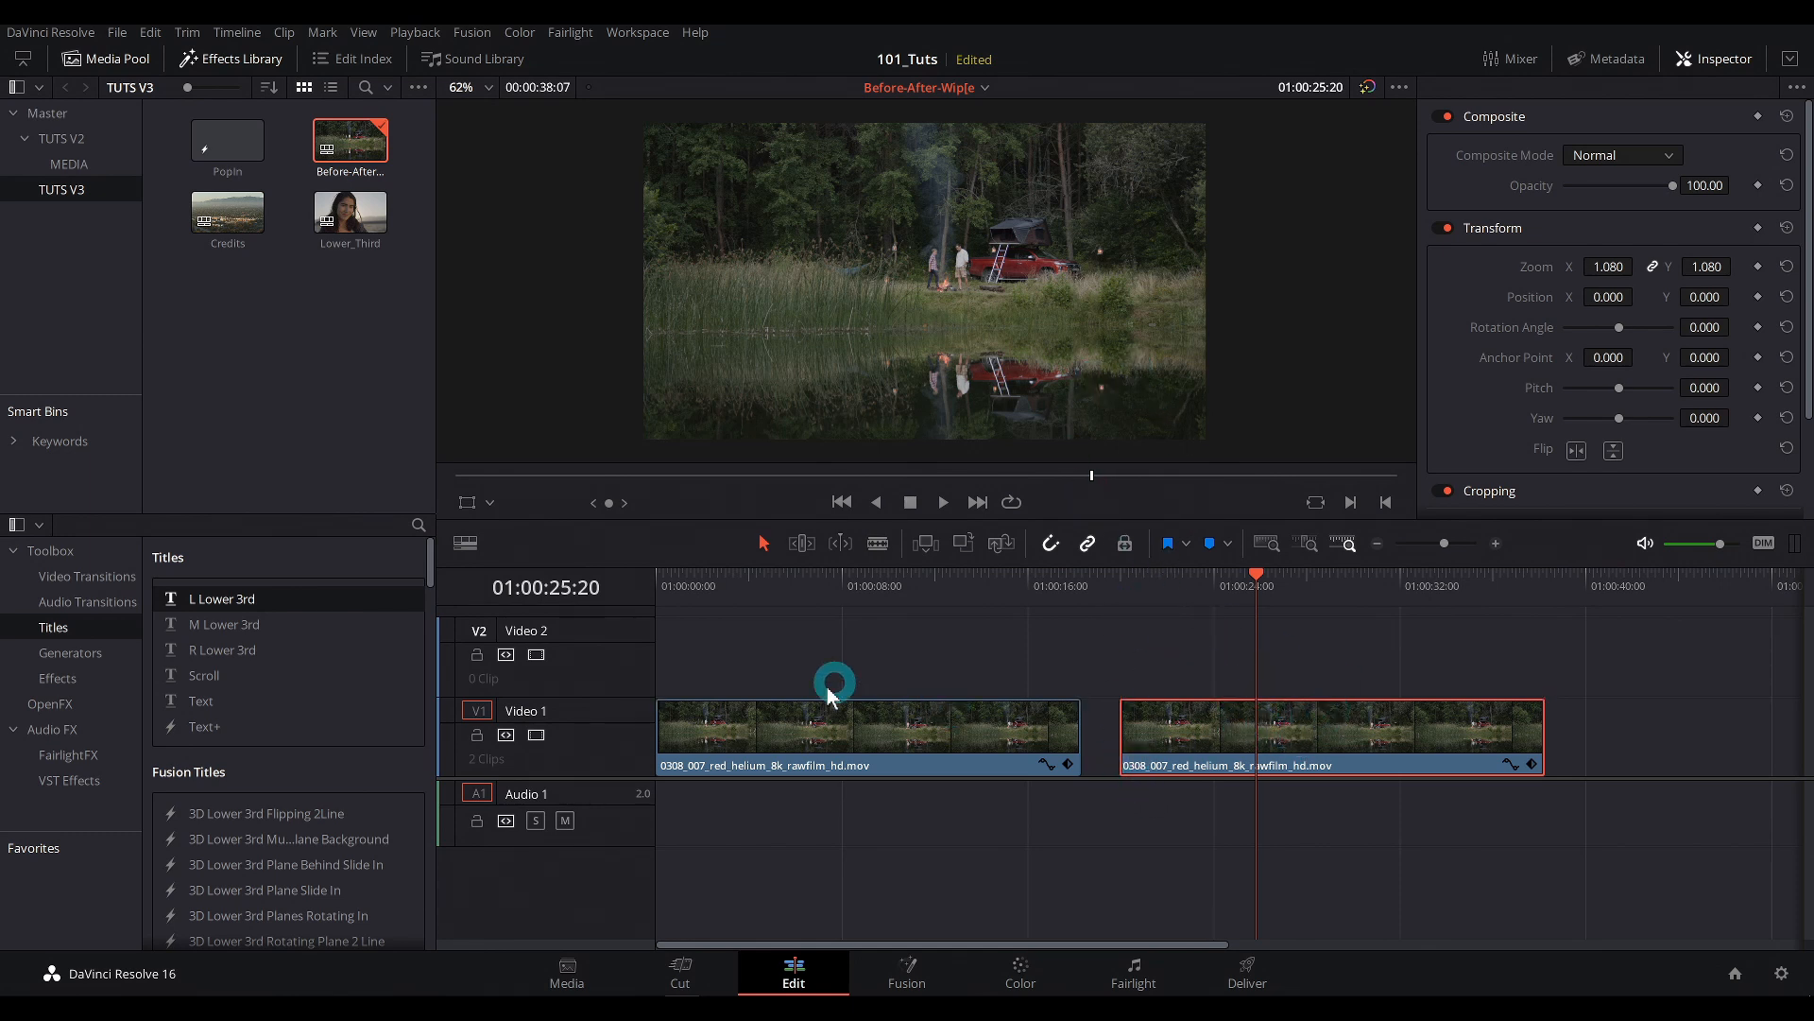
# - Grade the duplicated clip with lift at -0.02, gain at 1.49 and a gentle S-shaped contrast curve
pyautogui.click(1026, 983)
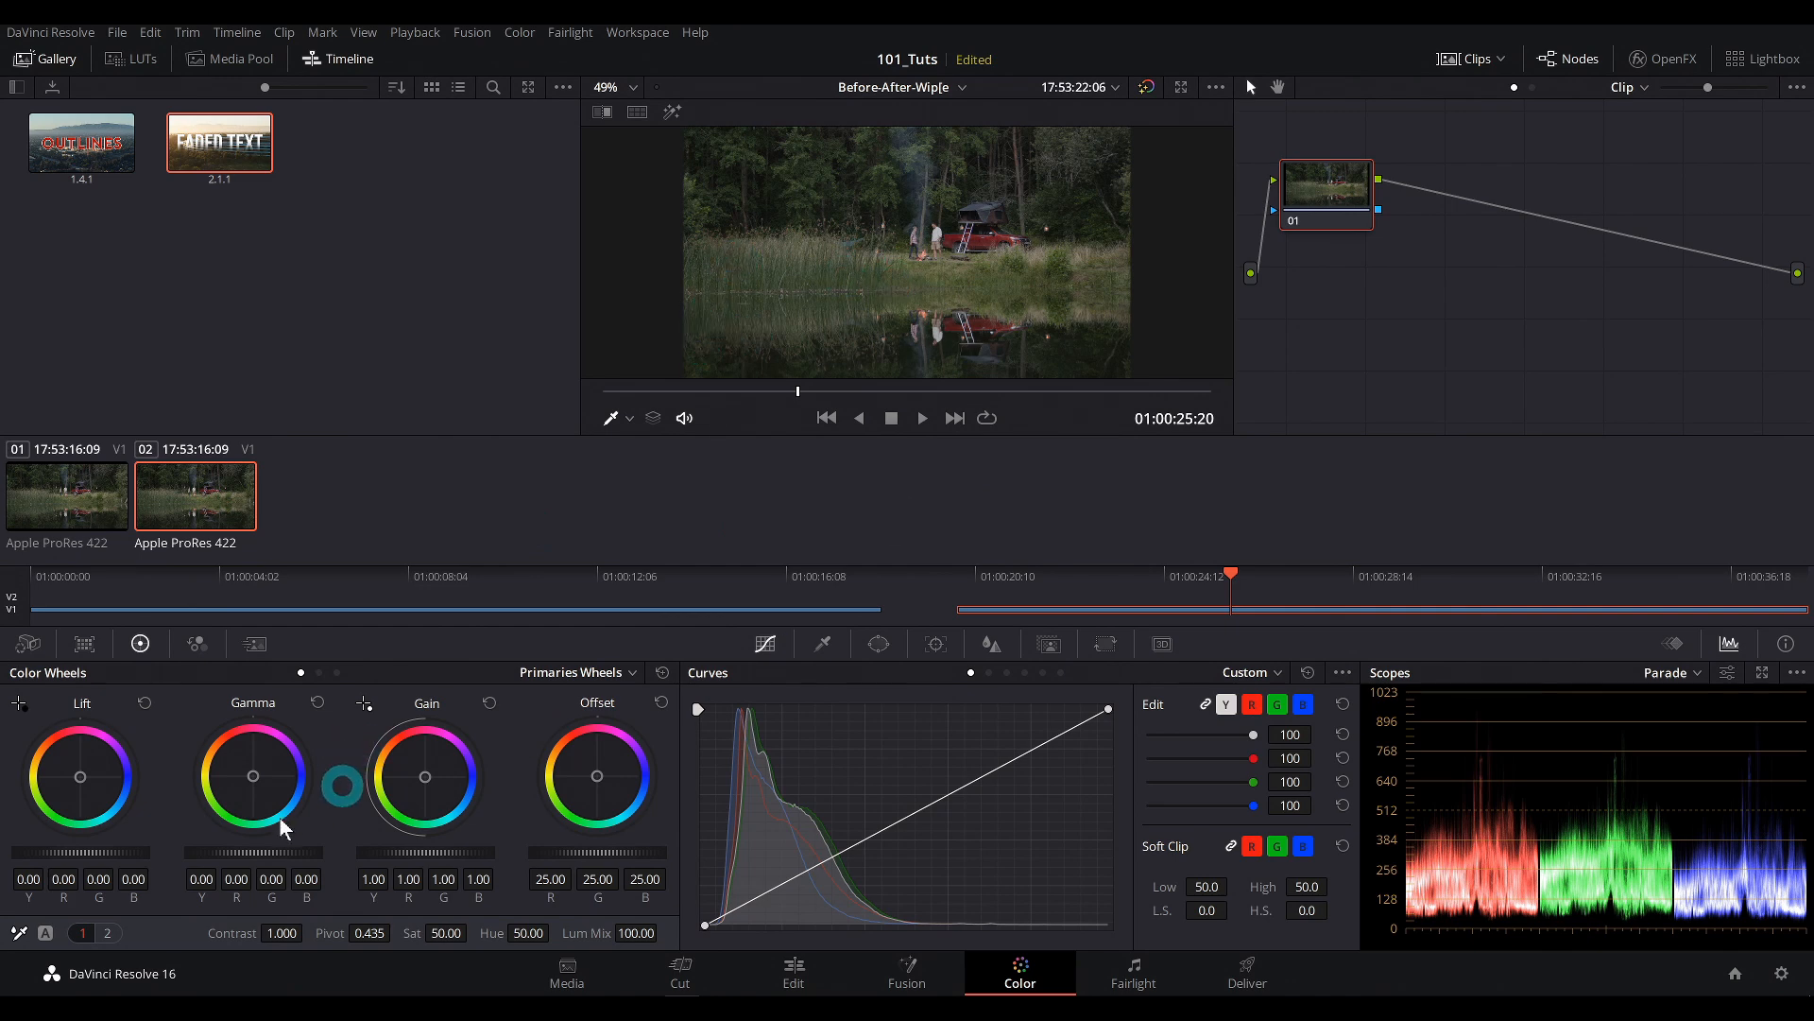
pyautogui.moveTo(130, 852); pyautogui.dragTo(113, 853)
pyautogui.moveTo(423, 854); pyautogui.dragTo(802, 880)
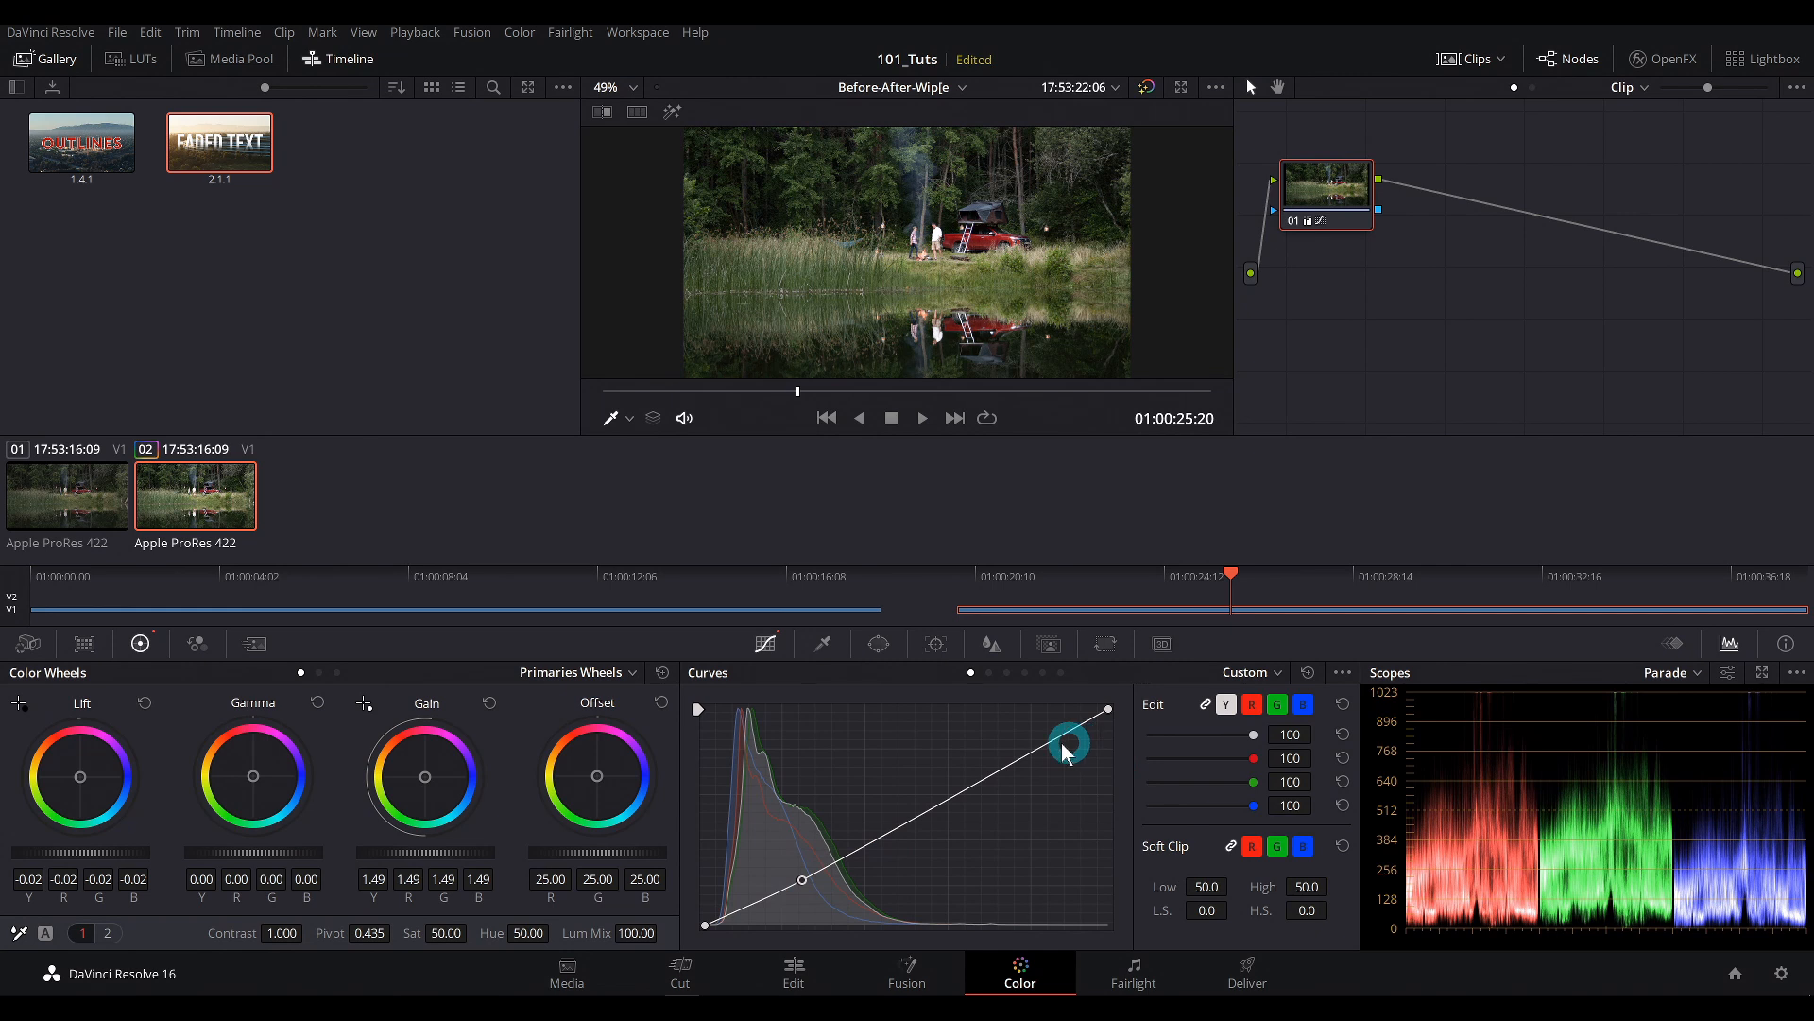
pyautogui.moveTo(1038, 749); pyautogui.dragTo(1030, 745)
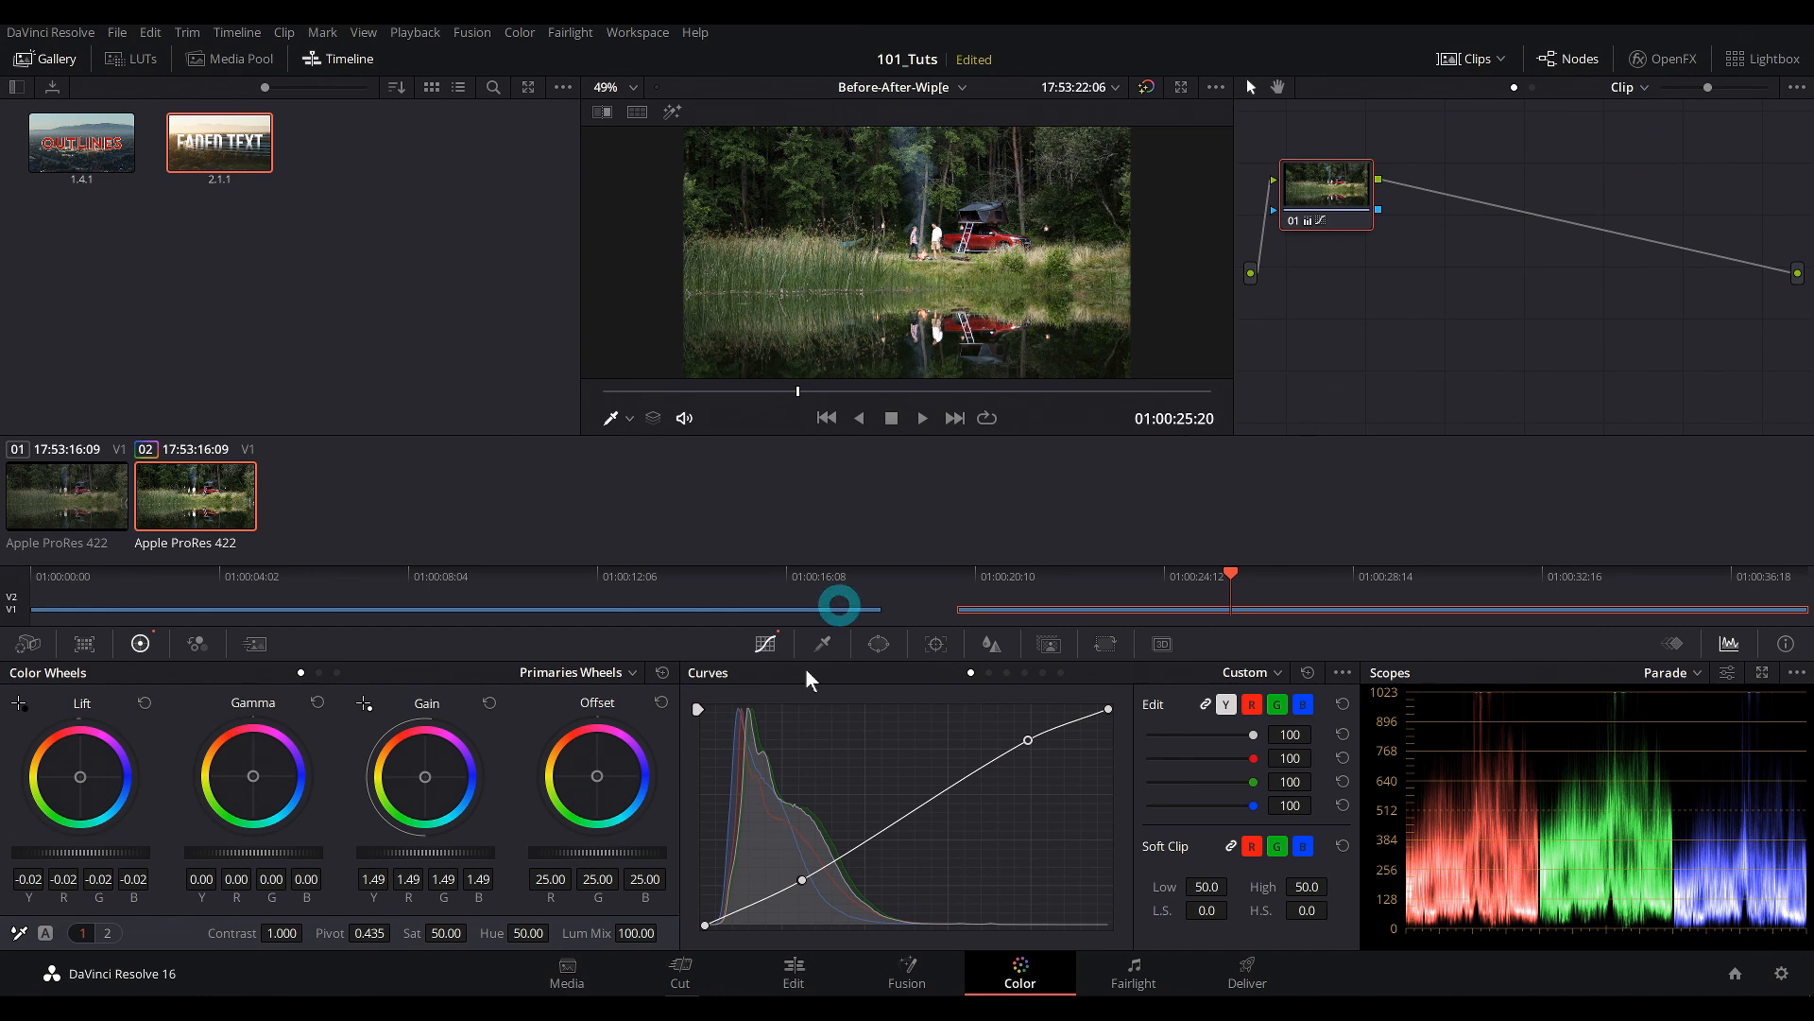
# - Raise the copy's gain to 1.57 and tint its gamma (R 0.00, G -0.01, B -0.02) and lift (R -0.03, G -0.02, B -0.00)
pyautogui.moveTo(425, 852); pyautogui.dragTo(444, 852)
pyautogui.moveTo(253, 776); pyautogui.dragTo(244, 764)
pyautogui.moveTo(81, 776); pyautogui.dragTo(92, 785)
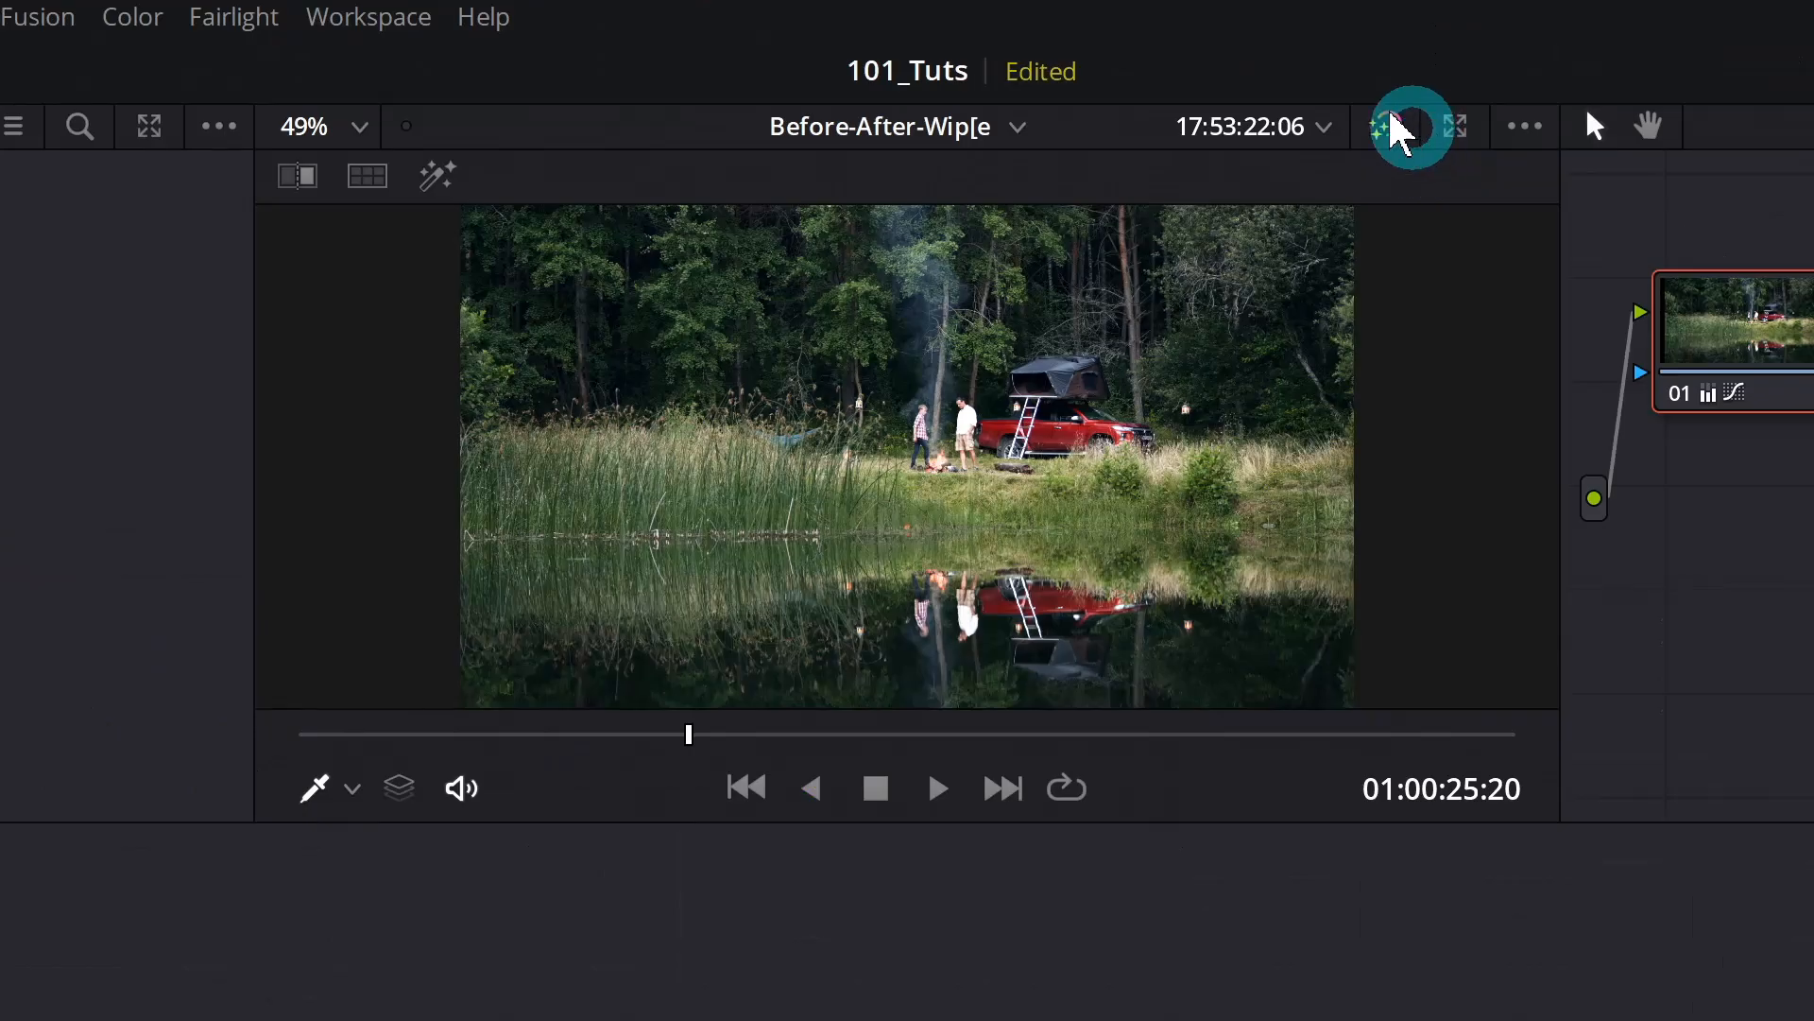
# - Toggle the colour grade off and on to compare the graded clip with the original
pyautogui.click(1146, 87)
pyautogui.click(1385, 123)
pyautogui.click(1384, 123)
pyautogui.click(1384, 124)
pyautogui.click(1384, 125)
pyautogui.click(1384, 125)
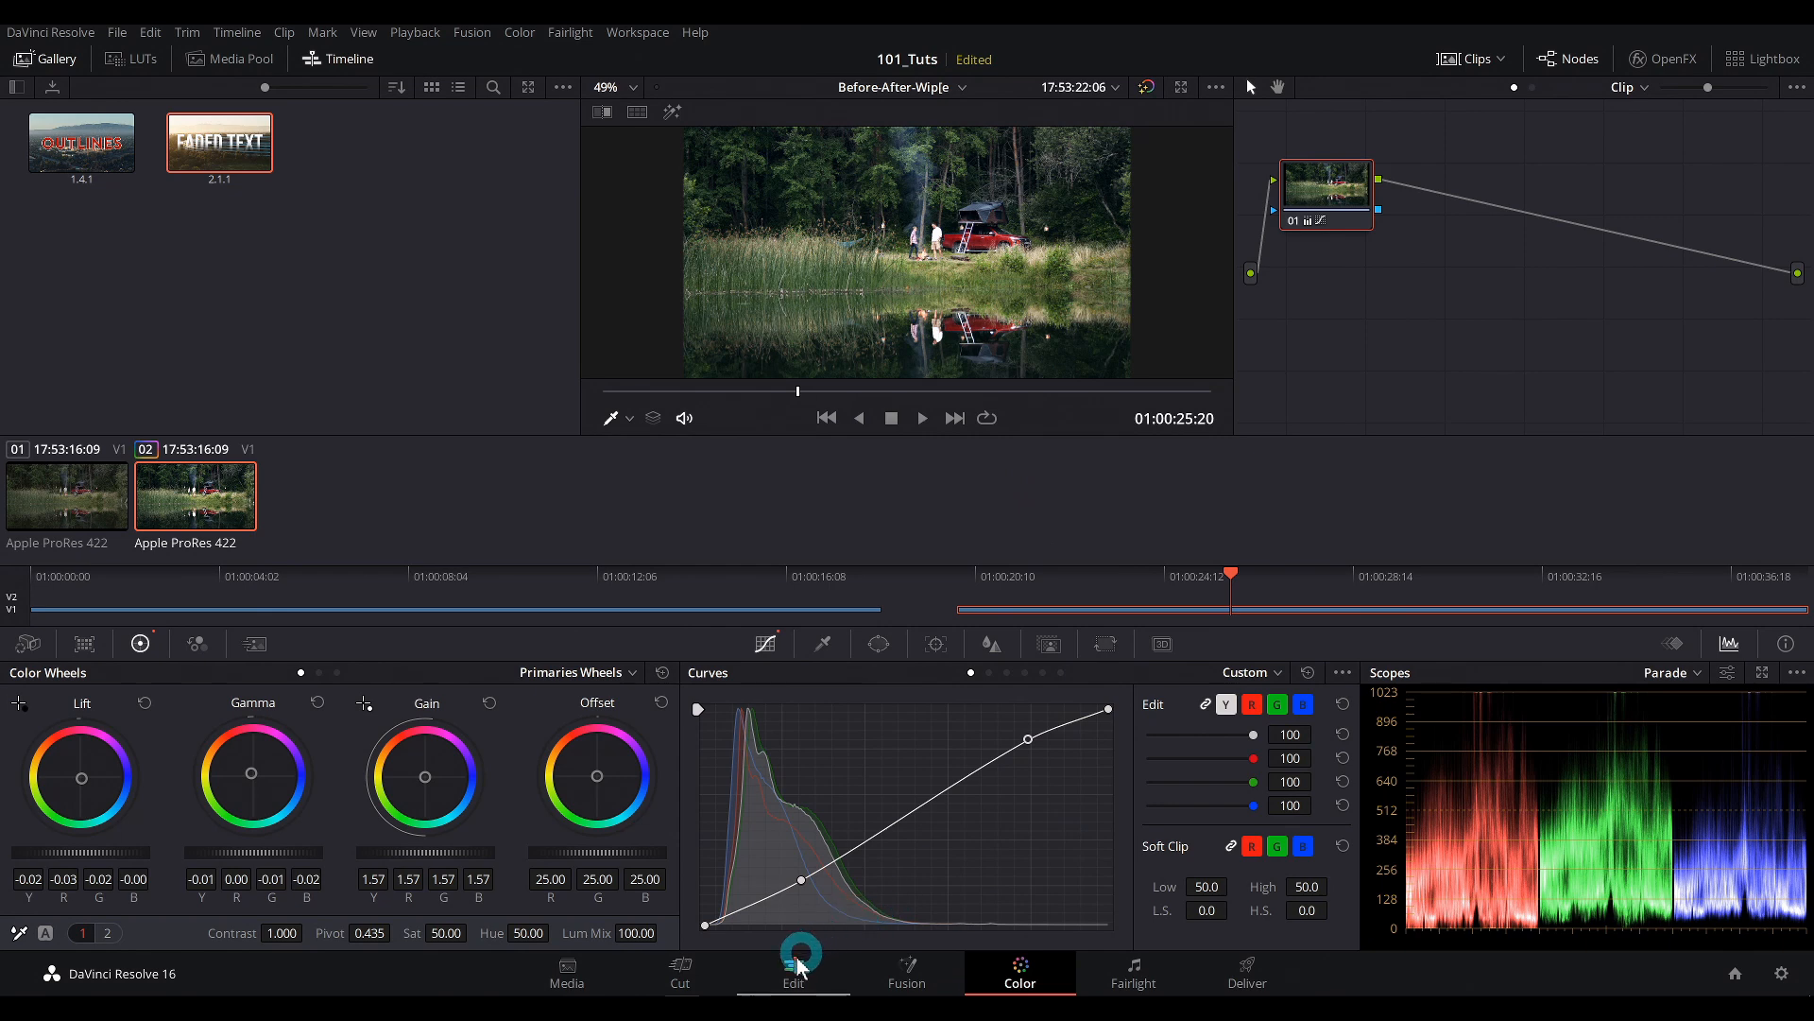
# - Return to editing the timeline and mark the graded copy with the Olive clip color
pyautogui.click(792, 971)
pyautogui.moveTo(1244, 579); pyautogui.dragTo(877, 650)
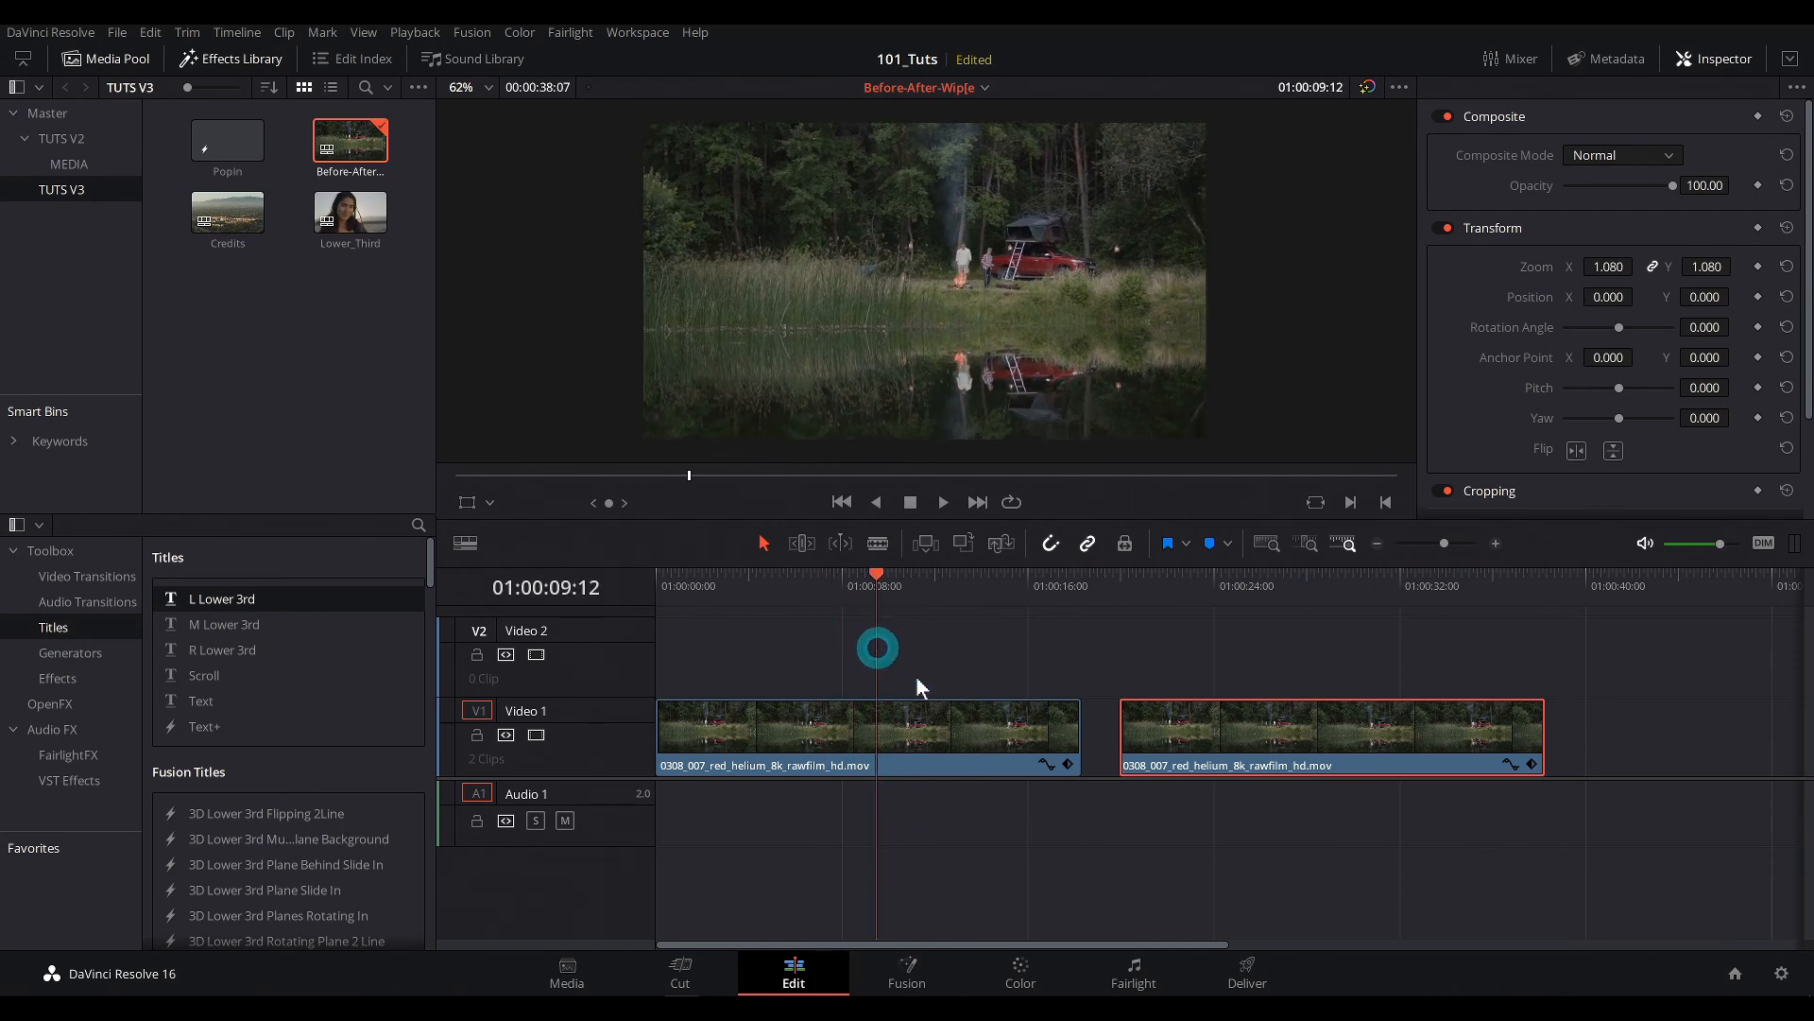
pyautogui.click(1145, 775)
pyautogui.click(983, 771)
pyautogui.click(1299, 780)
pyautogui.rightClick(1290, 775)
pyautogui.moveTo(1450, 562)
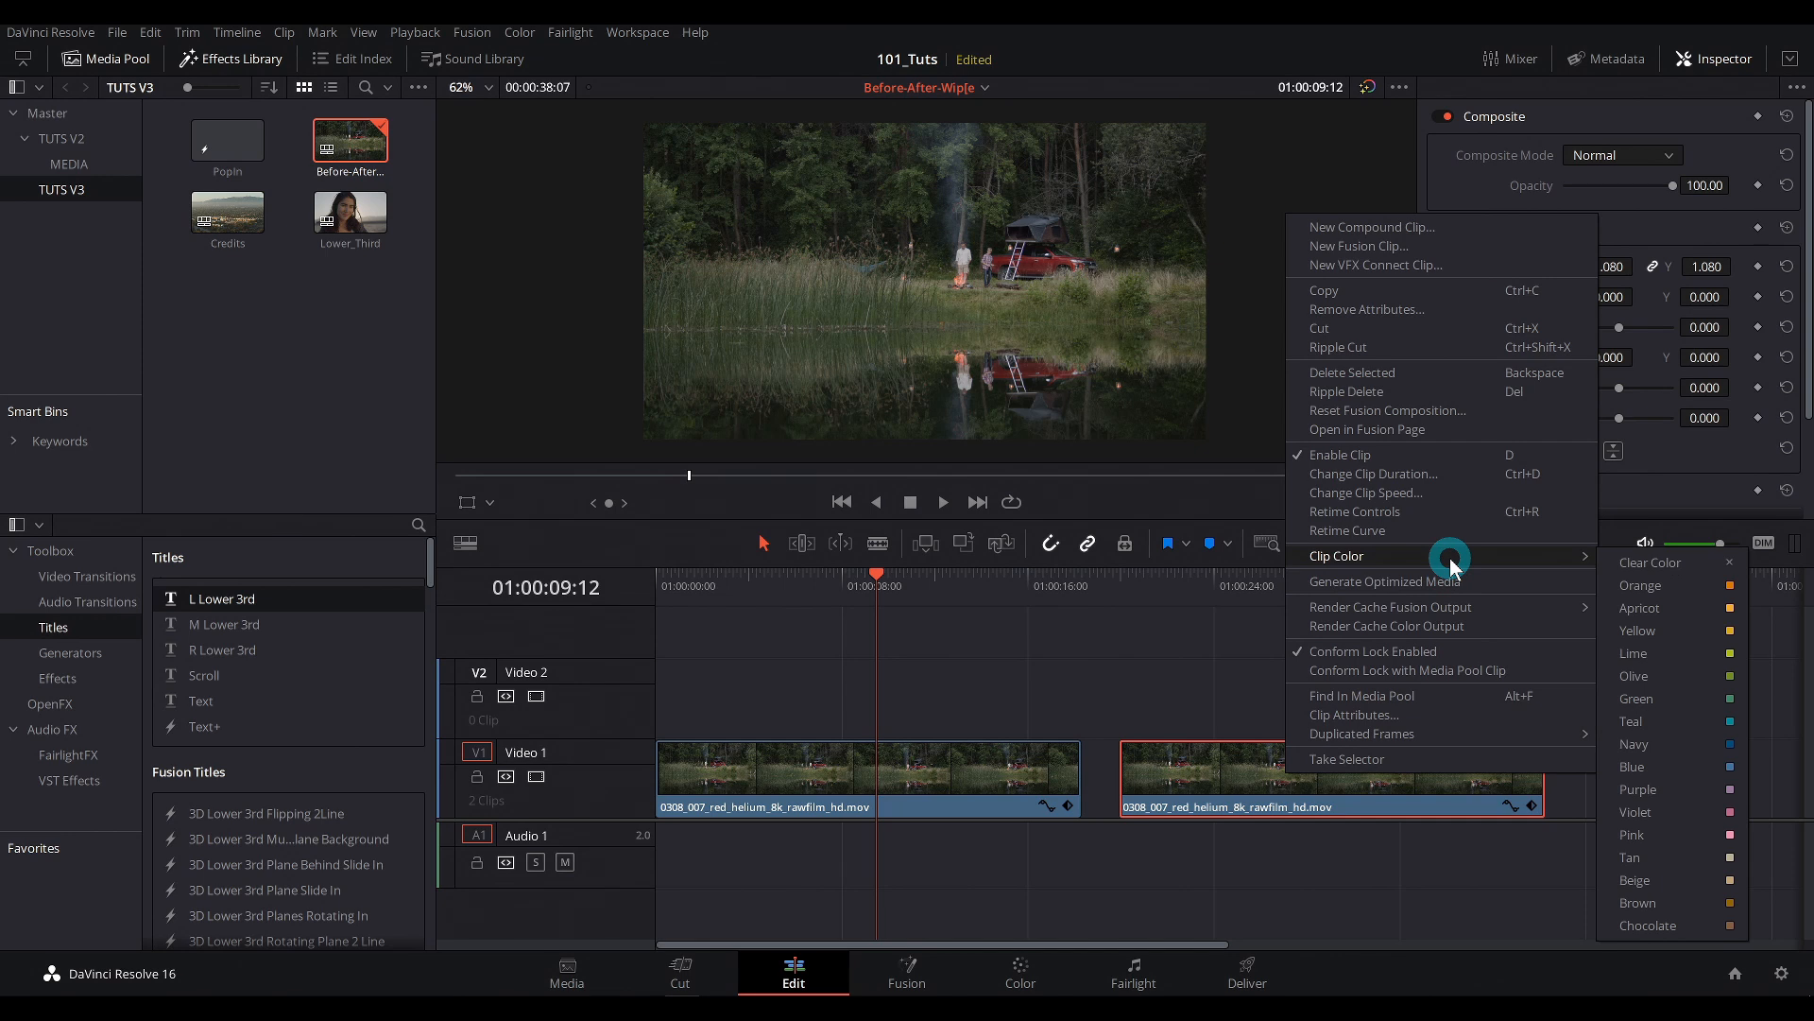
pyautogui.click(1634, 677)
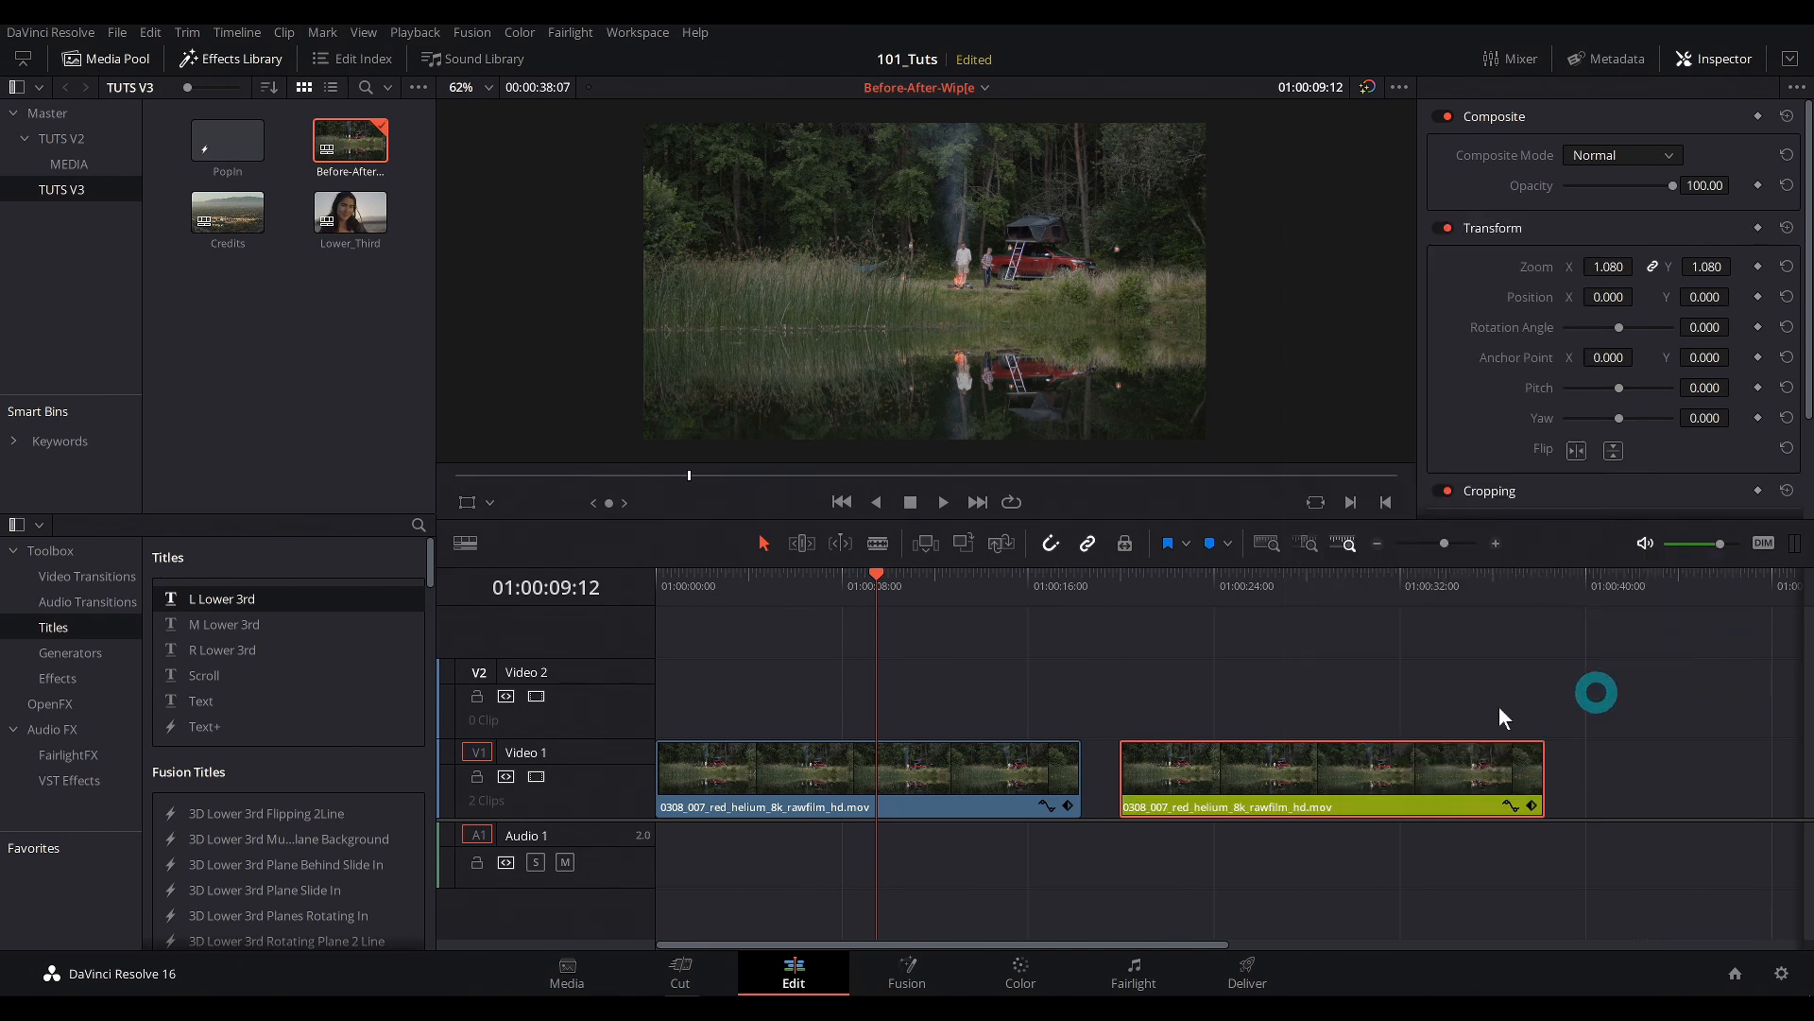
# - Move the olive clip to Video 2 directly above the original and trim its start to about 8 seconds
pyautogui.moveTo(1270, 805); pyautogui.dragTo(790, 736)
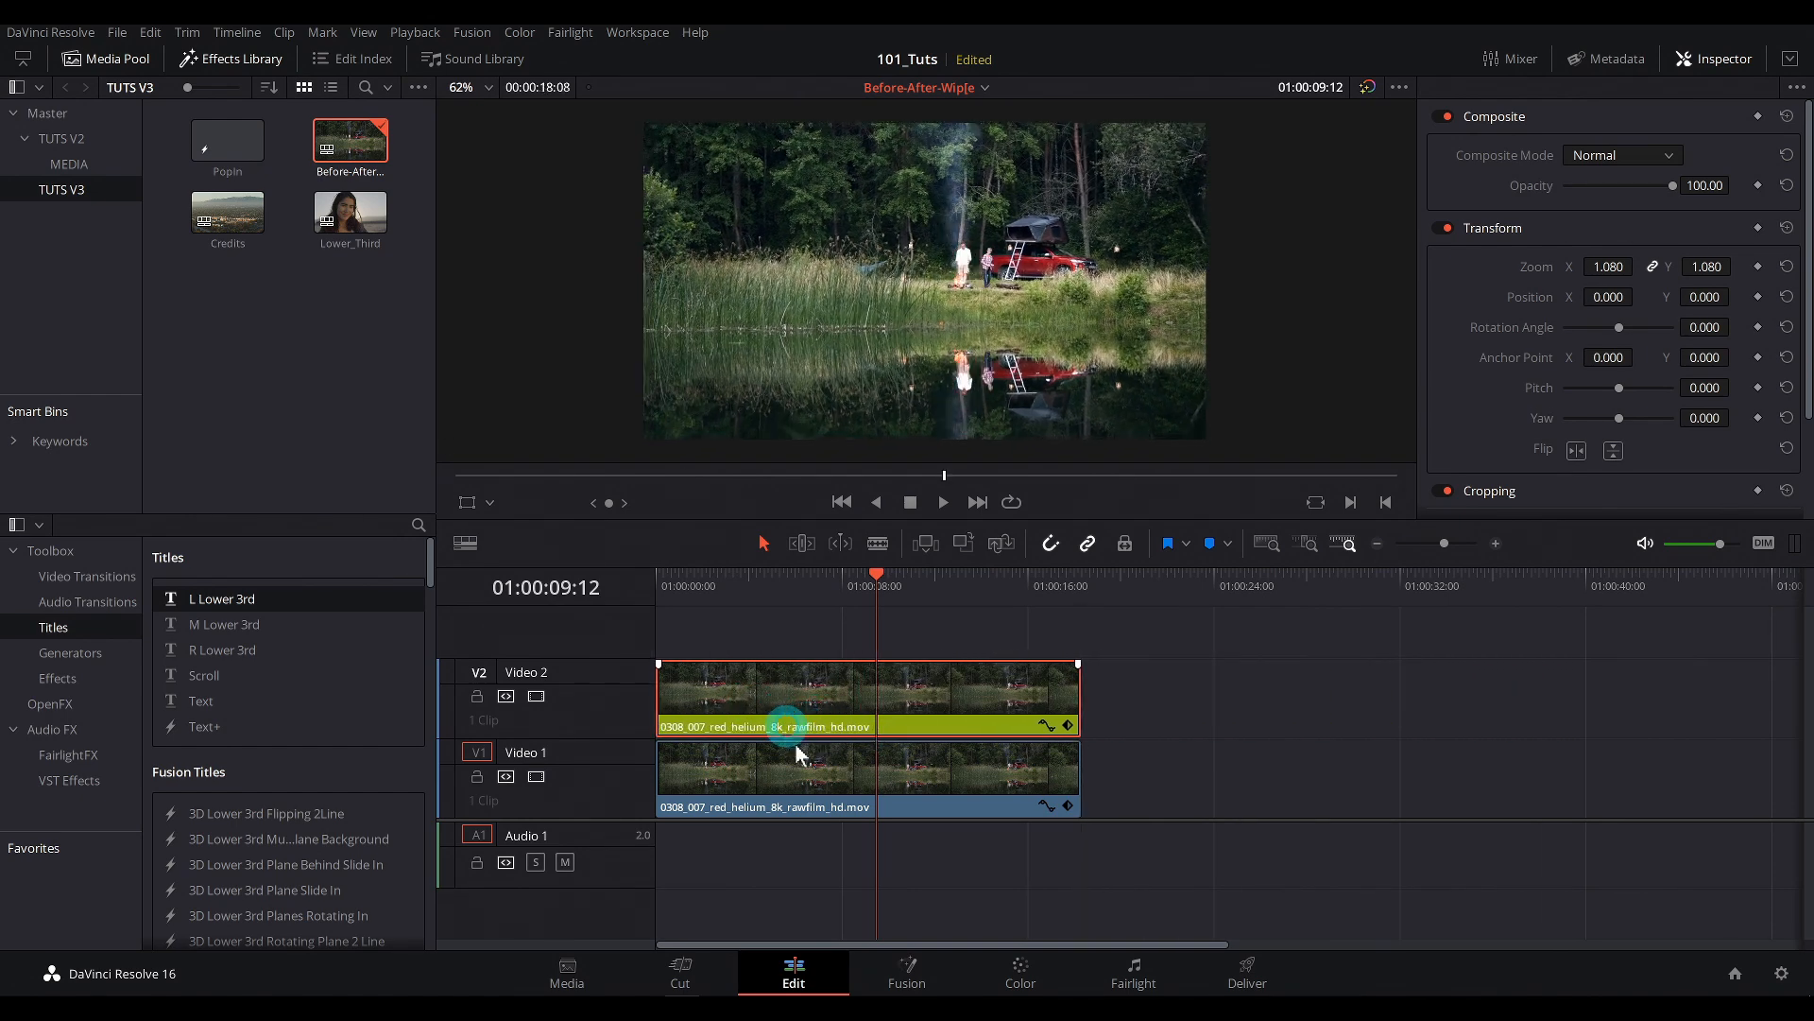
pyautogui.click(666, 690)
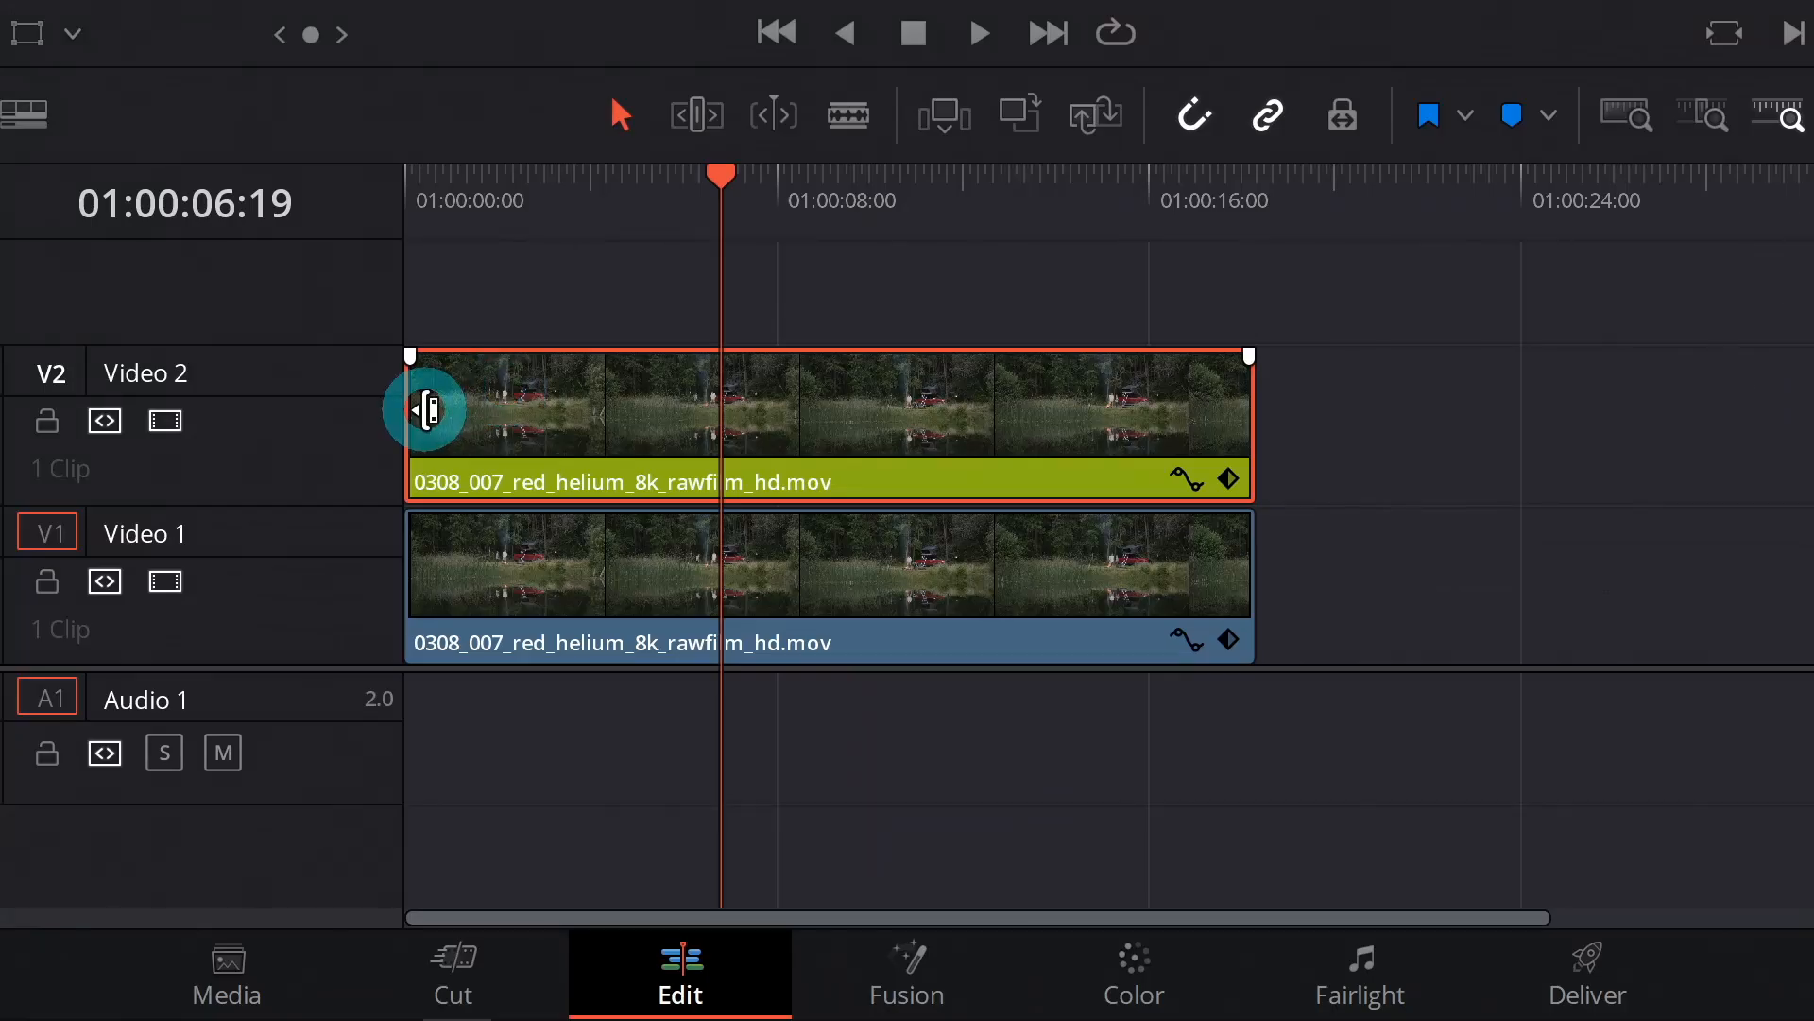
pyautogui.moveTo(428, 409); pyautogui.dragTo(818, 434)
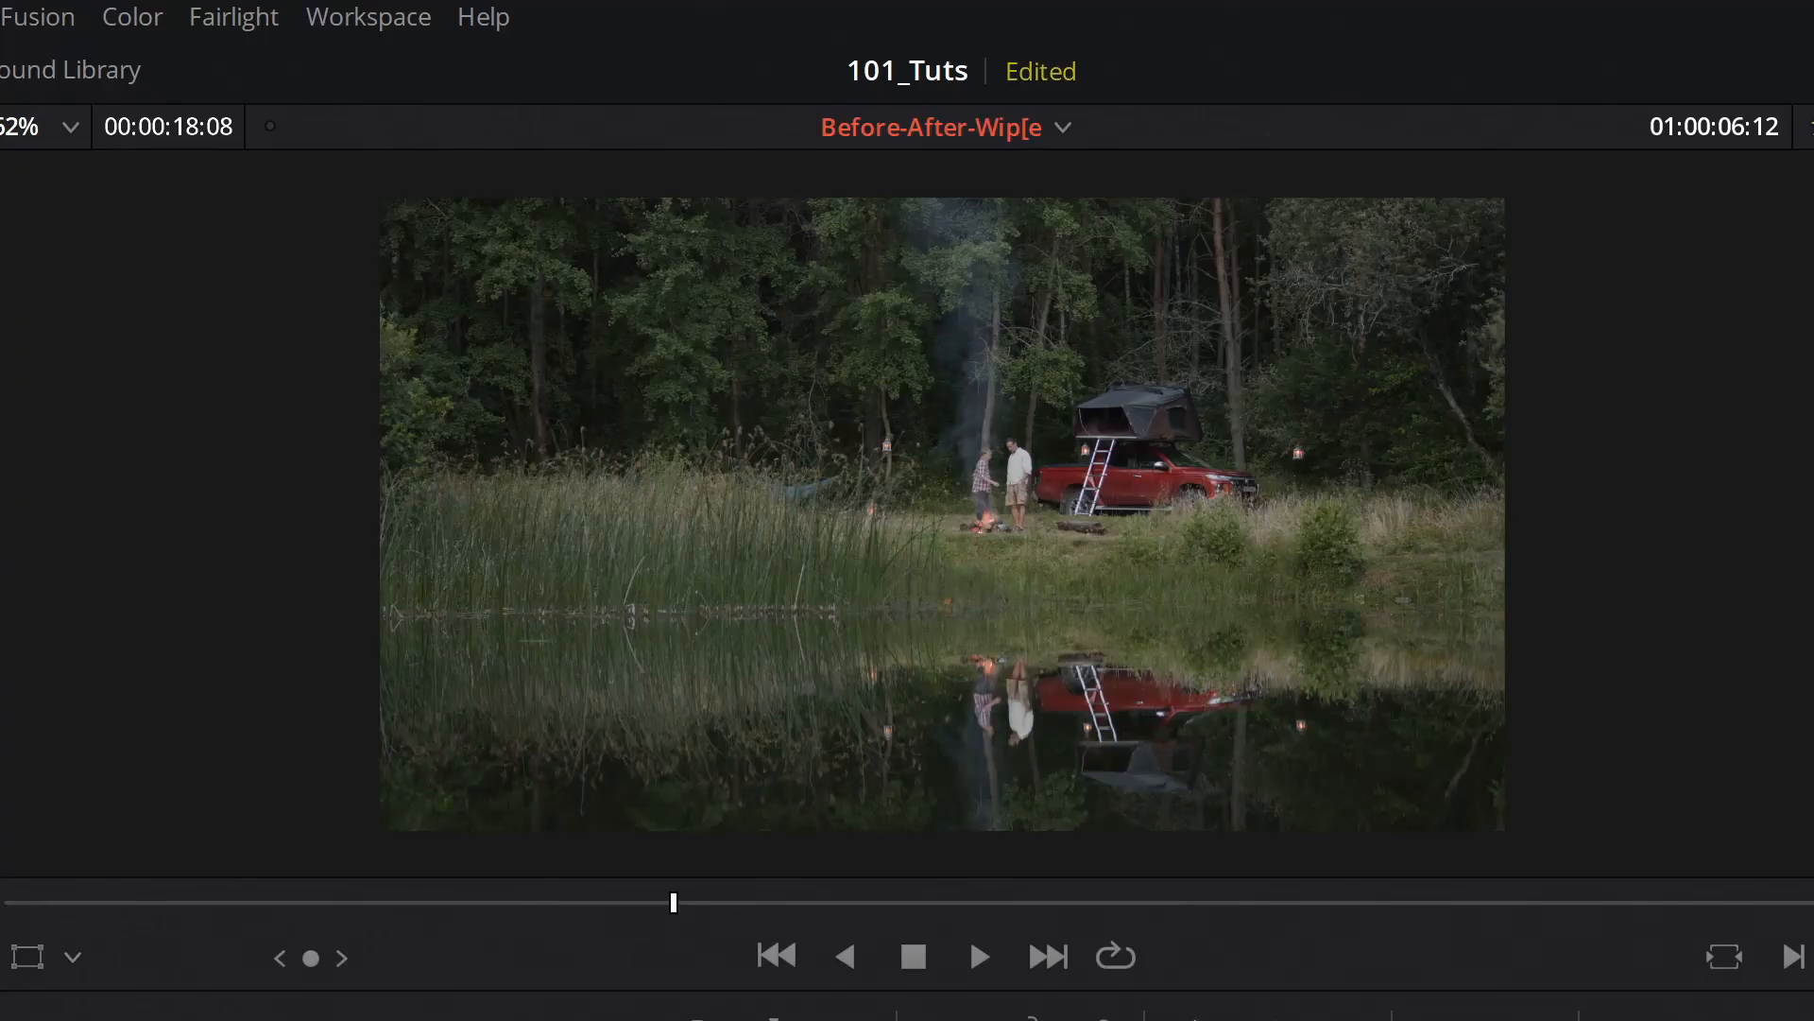
pyautogui.press('space')
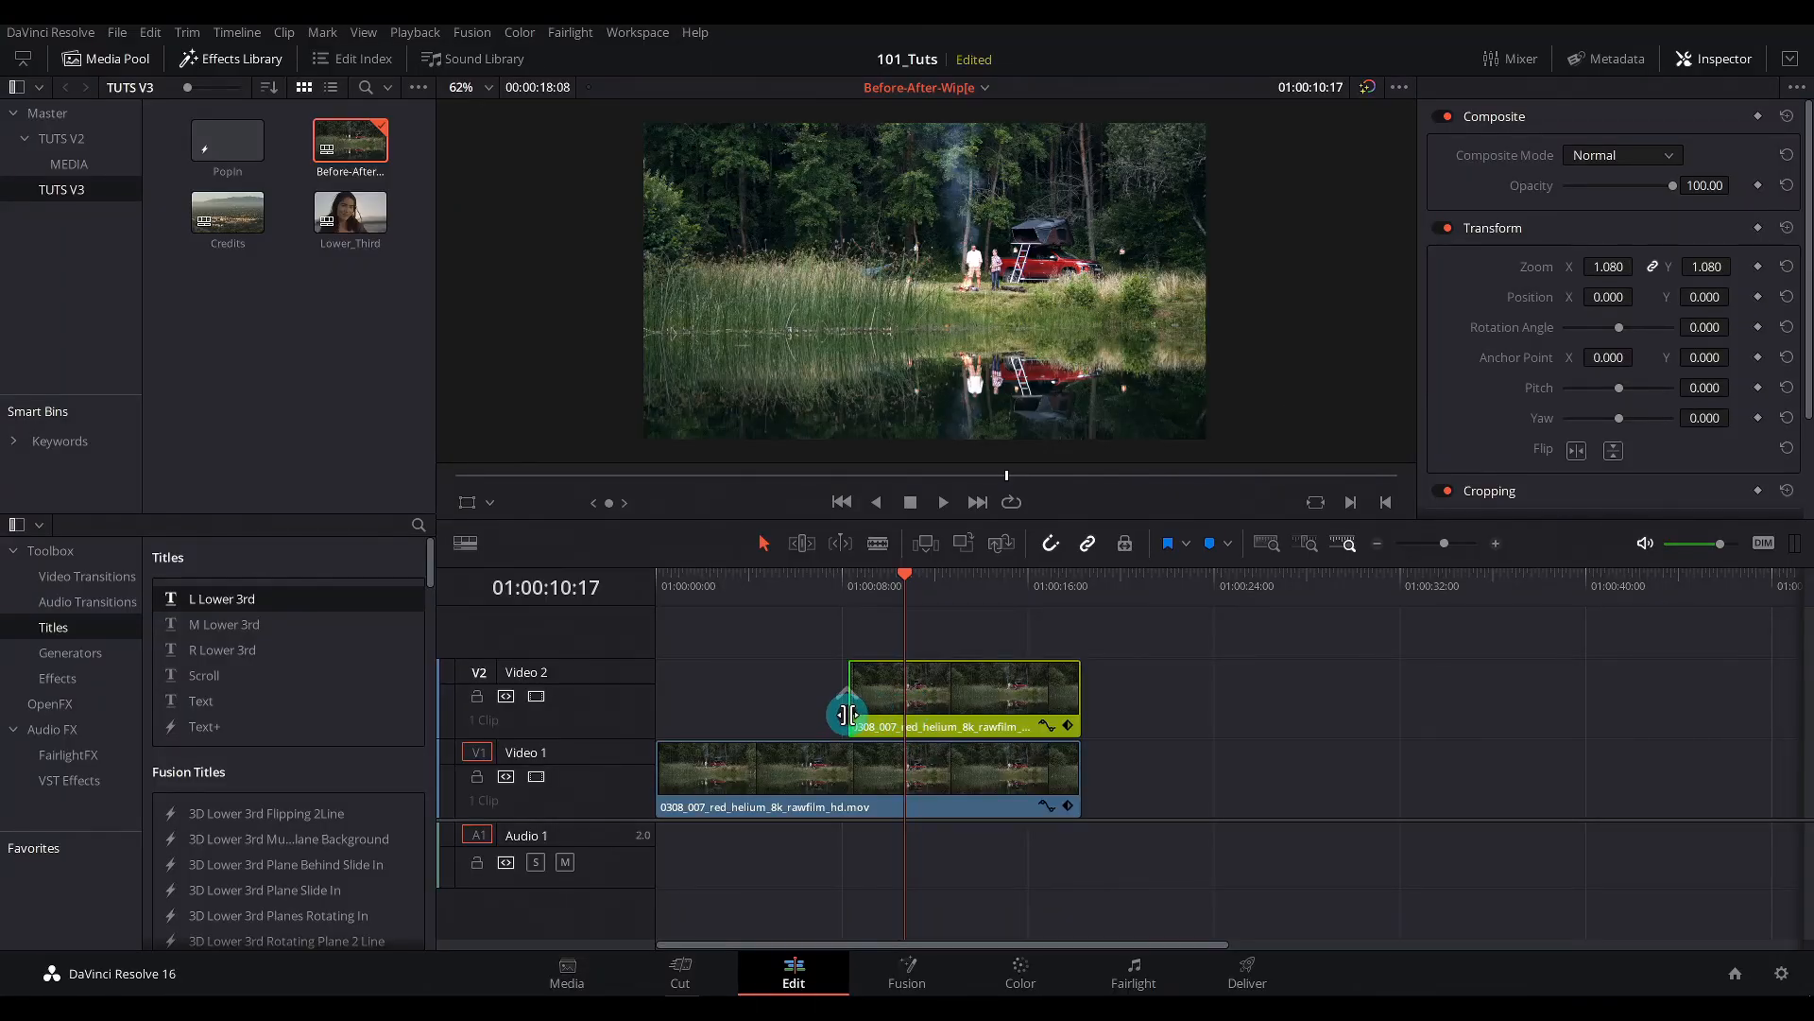
pyautogui.moveTo(860, 614)
pyautogui.mouseDown()
pyautogui.moveTo(796, 579)
pyautogui.moveTo(877, 601)
pyautogui.mouseUp()
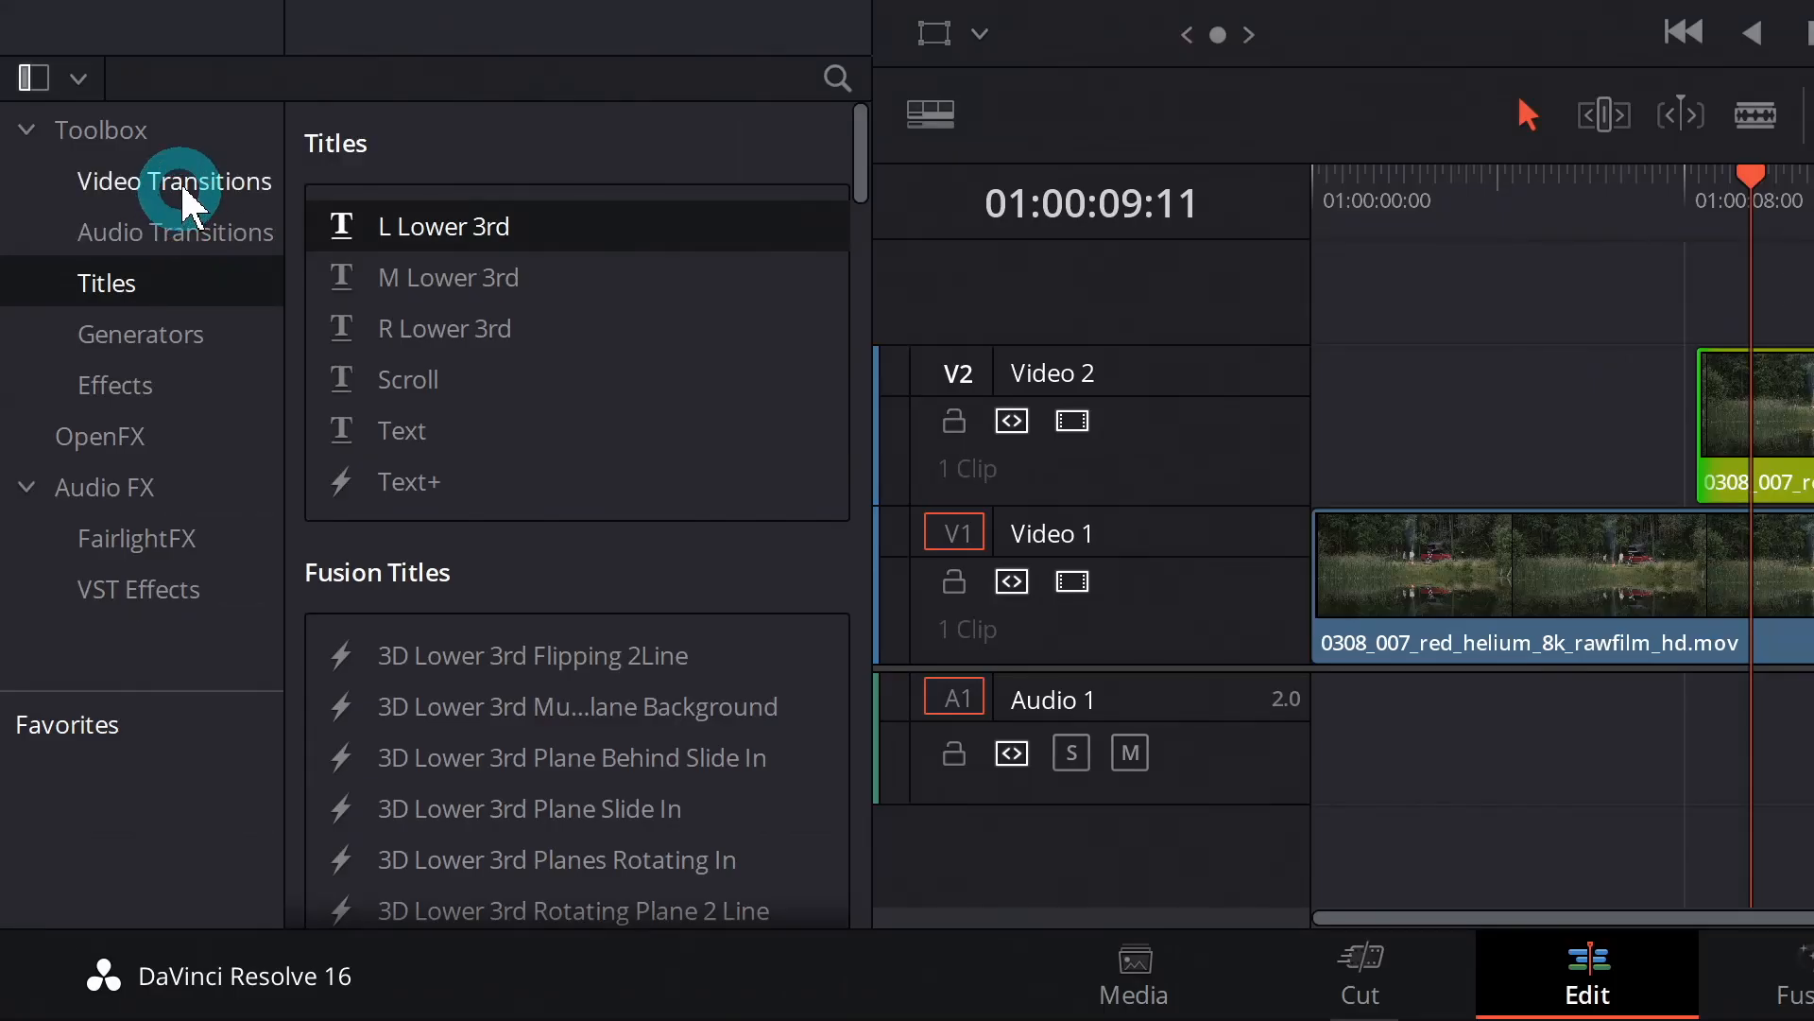
# - Add an Edge Wipe video transition to the start of the olive clip on Video 2
pyautogui.click(183, 192)
pyautogui.scroll(-8, 517, 537)
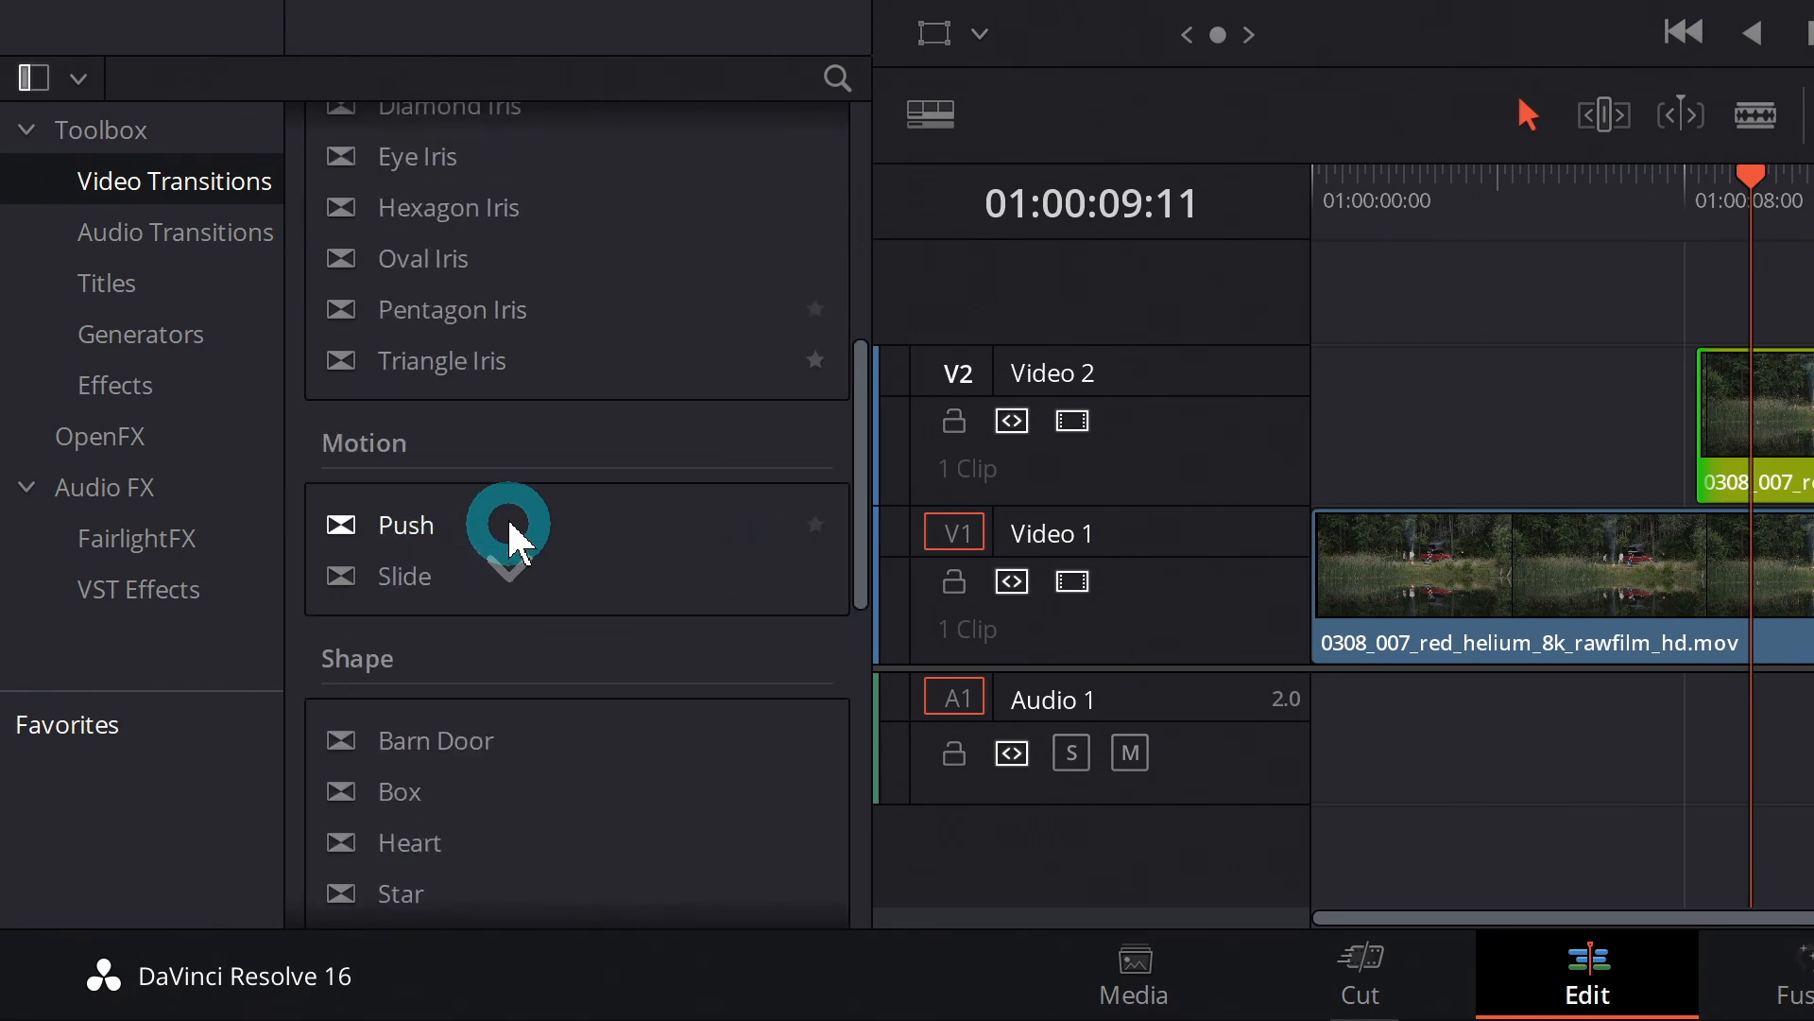
pyautogui.scroll(-15, 511, 544)
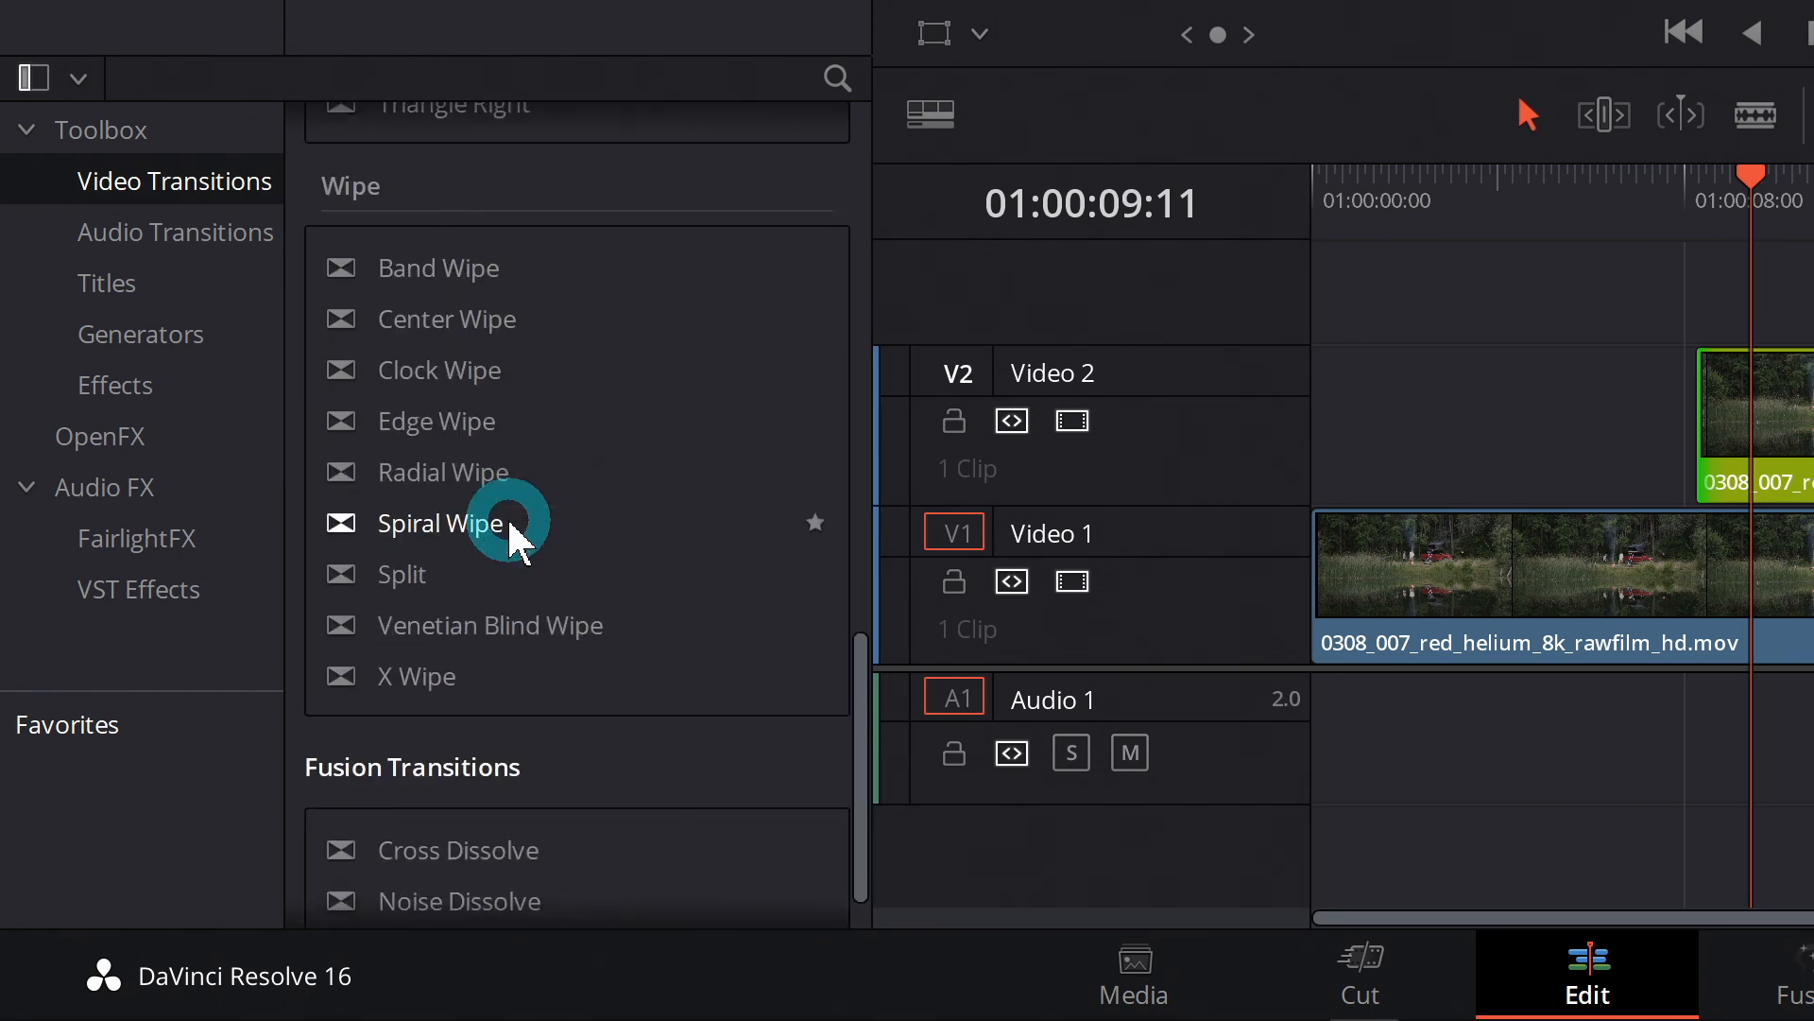
pyautogui.moveTo(506, 420); pyautogui.dragTo(1561, 421)
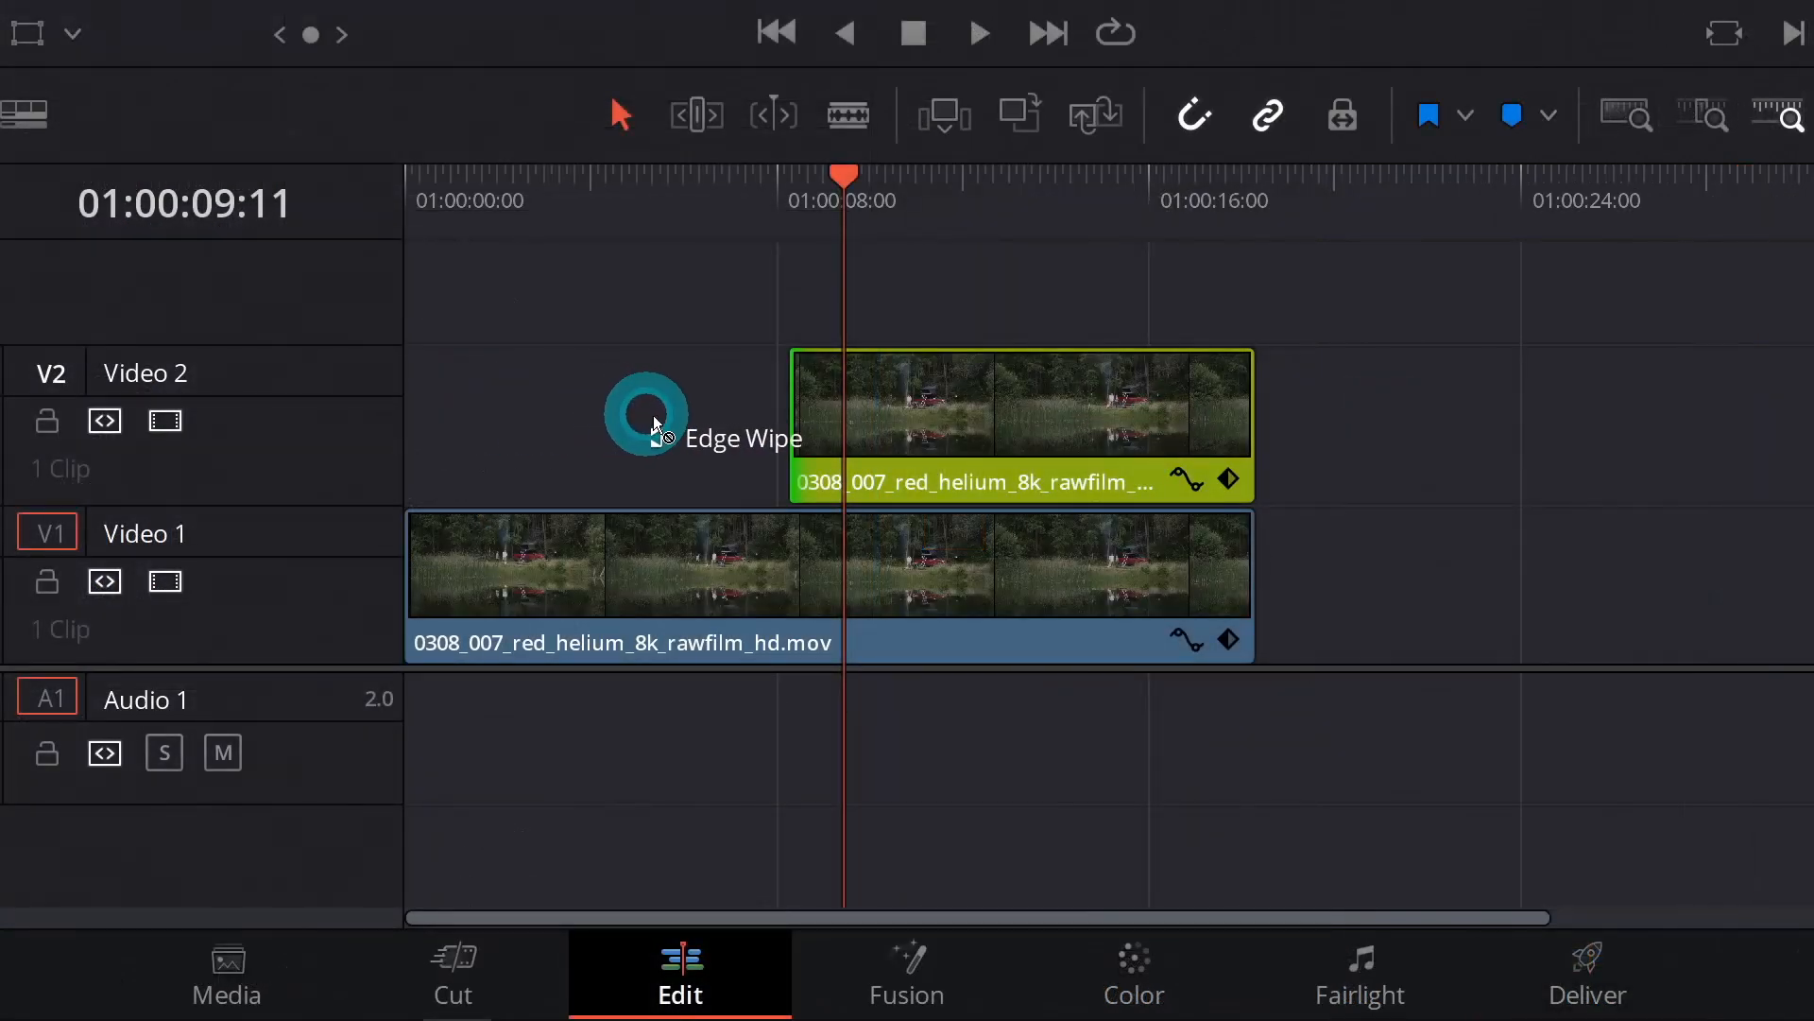
pyautogui.moveTo(653, 416); pyautogui.dragTo(800, 417)
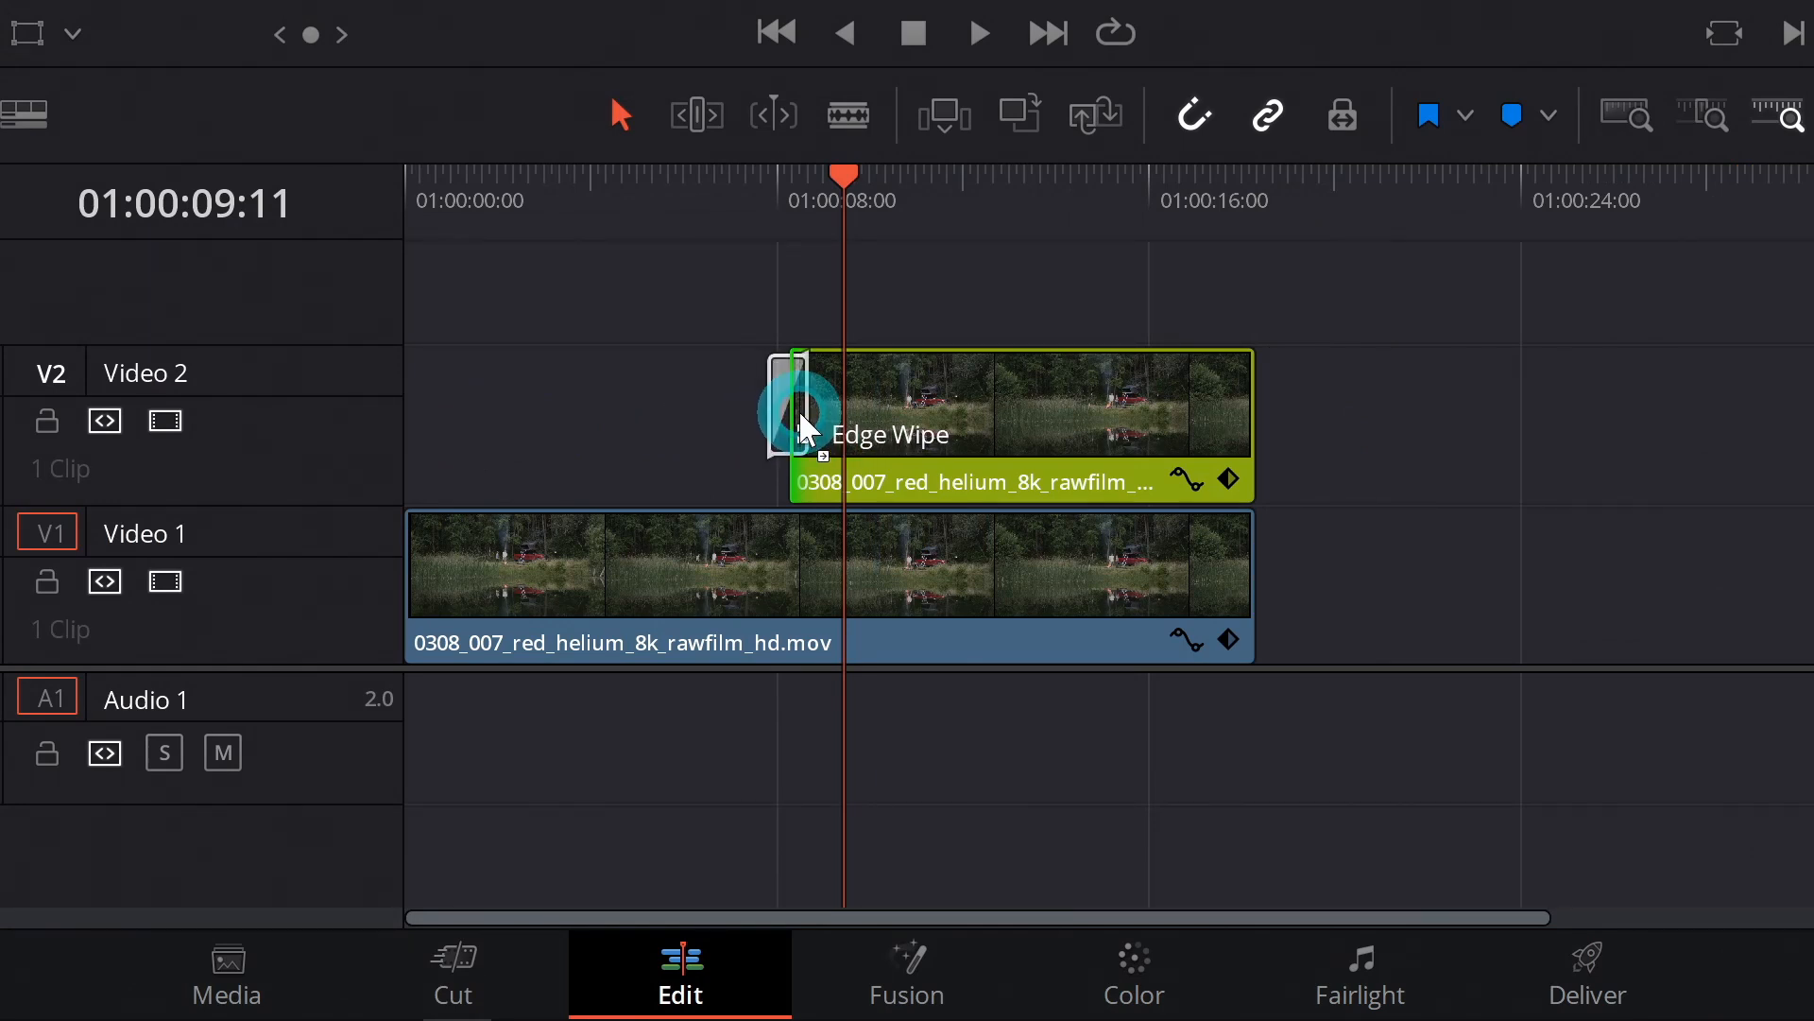
pyautogui.moveTo(800, 417); pyautogui.dragTo(808, 430)
# - Play the timeline from 01:00:06:07 to preview the Edge Wipe
pyautogui.click(699, 210)
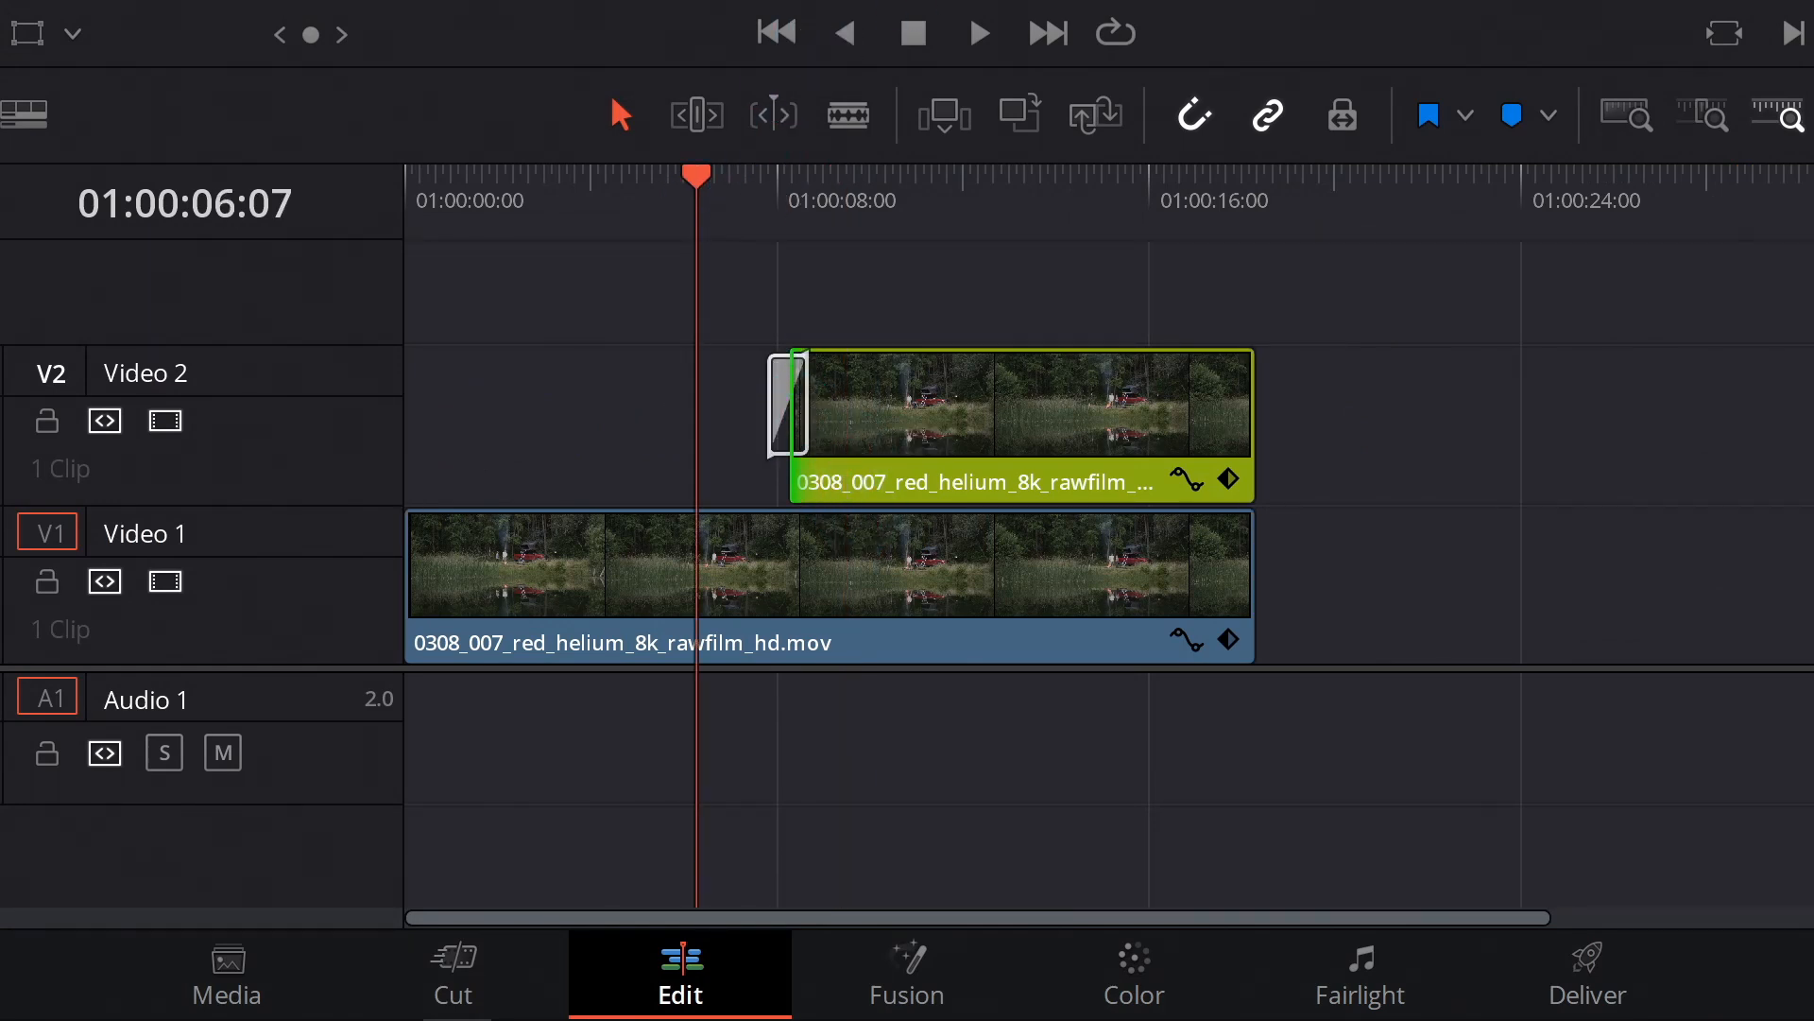
pyautogui.press('space')
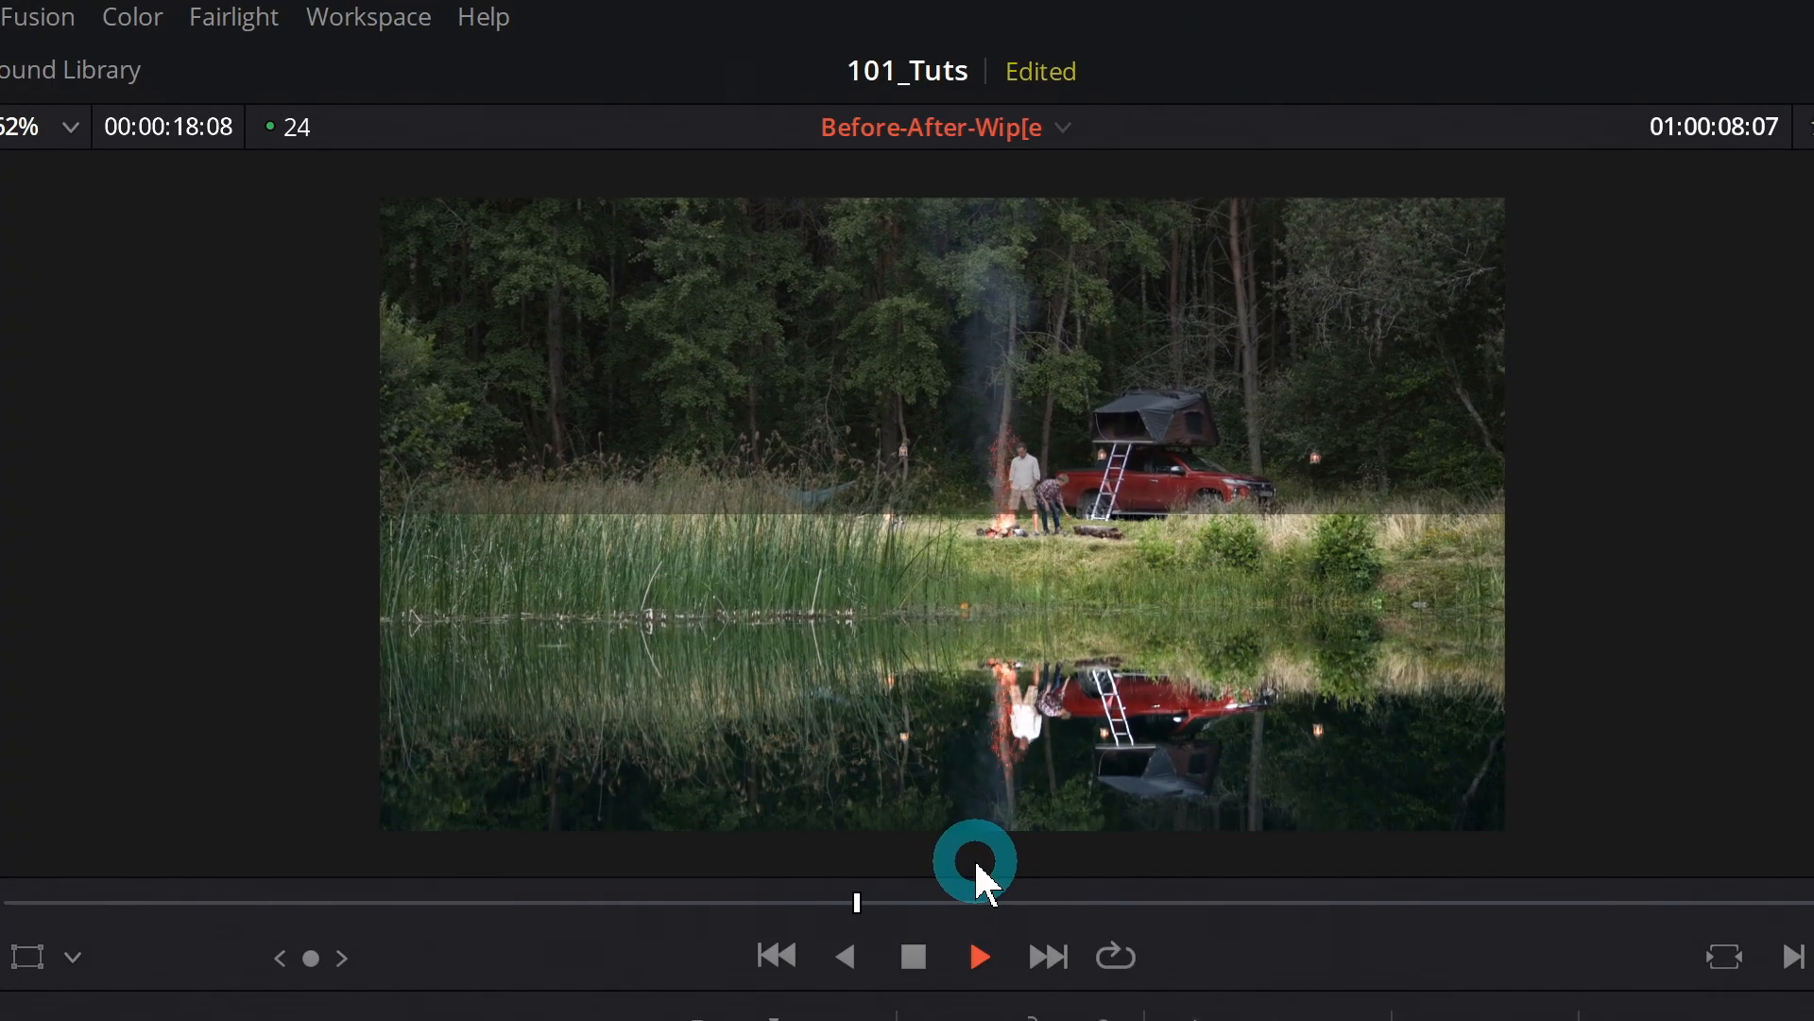
pyautogui.press('space')
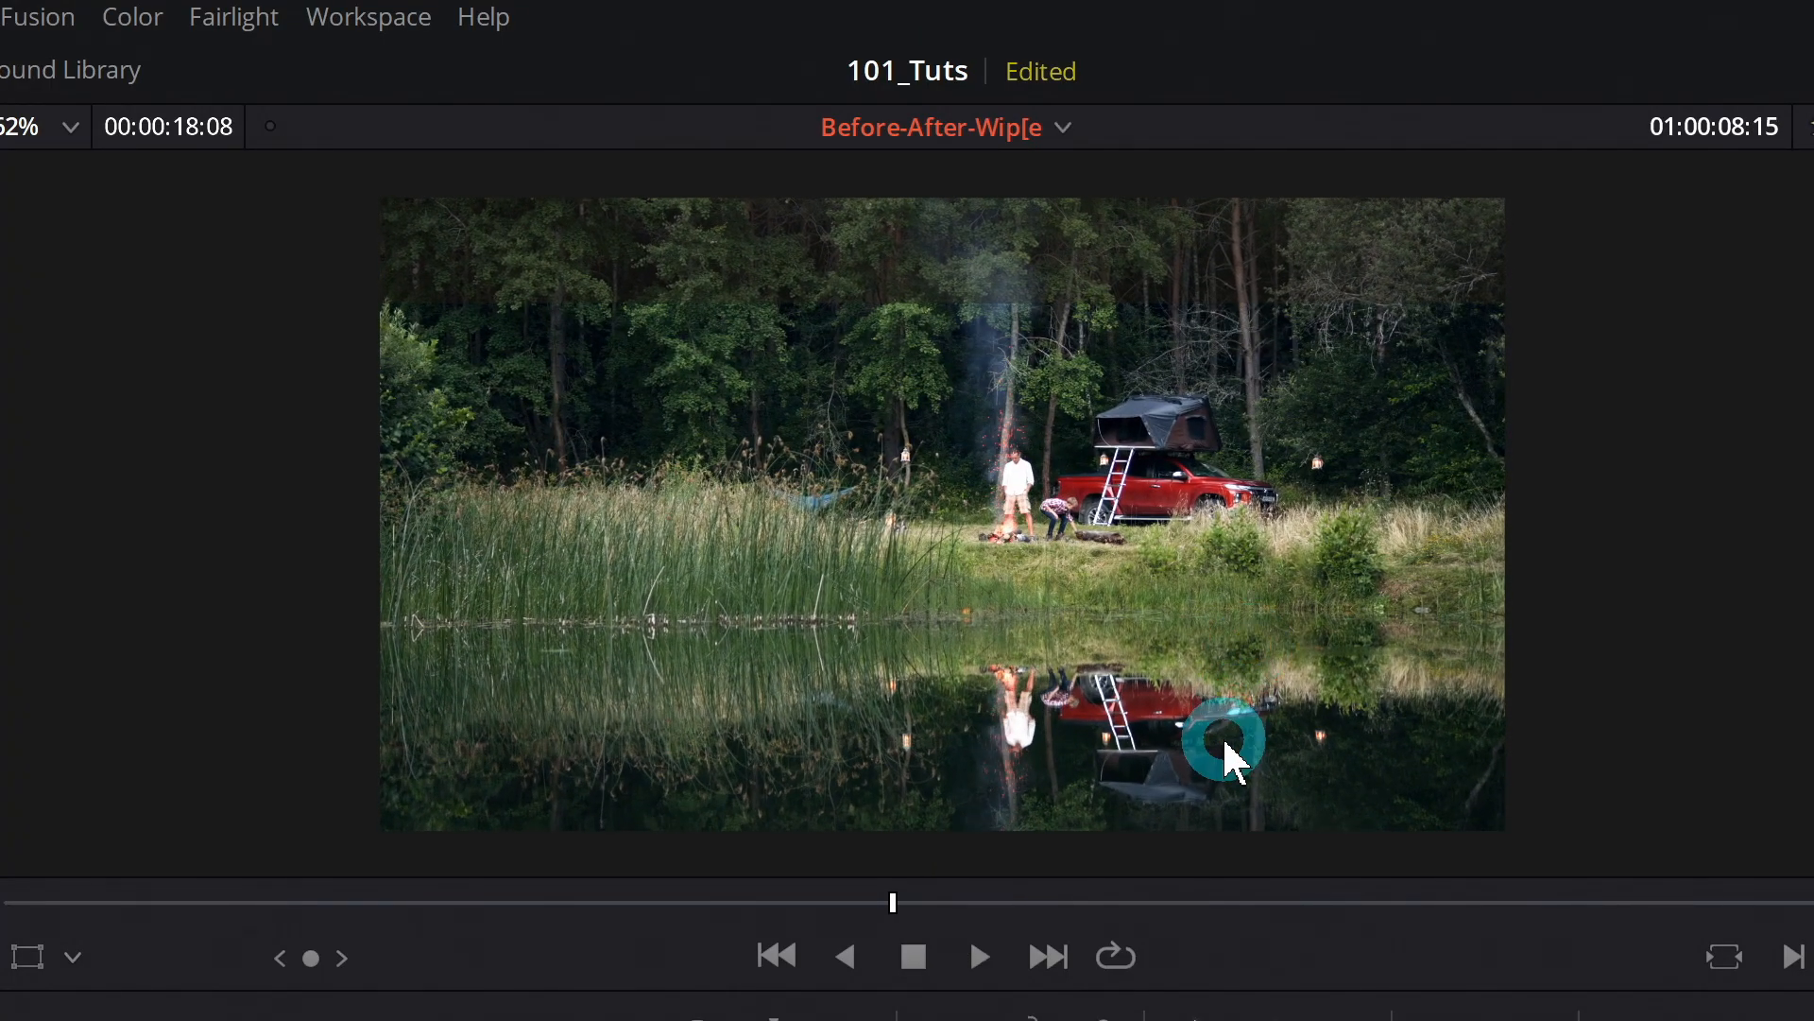
# - Step back and forth through the Edge Wipe frame by frame to examine how its edge crosses the picture
pyautogui.press('Left')
pyautogui.press('Left')
pyautogui.press('Left')
pyautogui.press('Left')
pyautogui.press('Left')
pyautogui.press('Left')
pyautogui.press('Left')
pyautogui.press('Left')
pyautogui.press('Left')
pyautogui.press('Left')
pyautogui.press('Left')
pyautogui.press('Left')
pyautogui.press('Left')
pyautogui.press('Left')
pyautogui.press('Left')
pyautogui.press('Left')
pyautogui.press('Left')
pyautogui.press('Left')
pyautogui.press('Right')
pyautogui.press('Right')
pyautogui.press('Right')
pyautogui.press('Right')
pyautogui.press('Right')
pyautogui.press('Right')
pyautogui.press('Right')
pyautogui.press('Right')
pyautogui.press('Right')
pyautogui.press('Right')
pyautogui.press('Right')
pyautogui.press('Right')
pyautogui.press('Right')
pyautogui.press('Right')
pyautogui.press('Right')
pyautogui.press('Right')
pyautogui.press('Right')
pyautogui.press('Right')
pyautogui.press('Left')
pyautogui.press('Left')
pyautogui.press('Left')
pyautogui.press('Left')
pyautogui.press('Left')
pyautogui.press('Left')
pyautogui.press('Left')
pyautogui.press('Left')
pyautogui.press('Right')
pyautogui.press('Right')
pyautogui.press('Right')
pyautogui.press('Right')
pyautogui.press('Left')
pyautogui.press('Left')
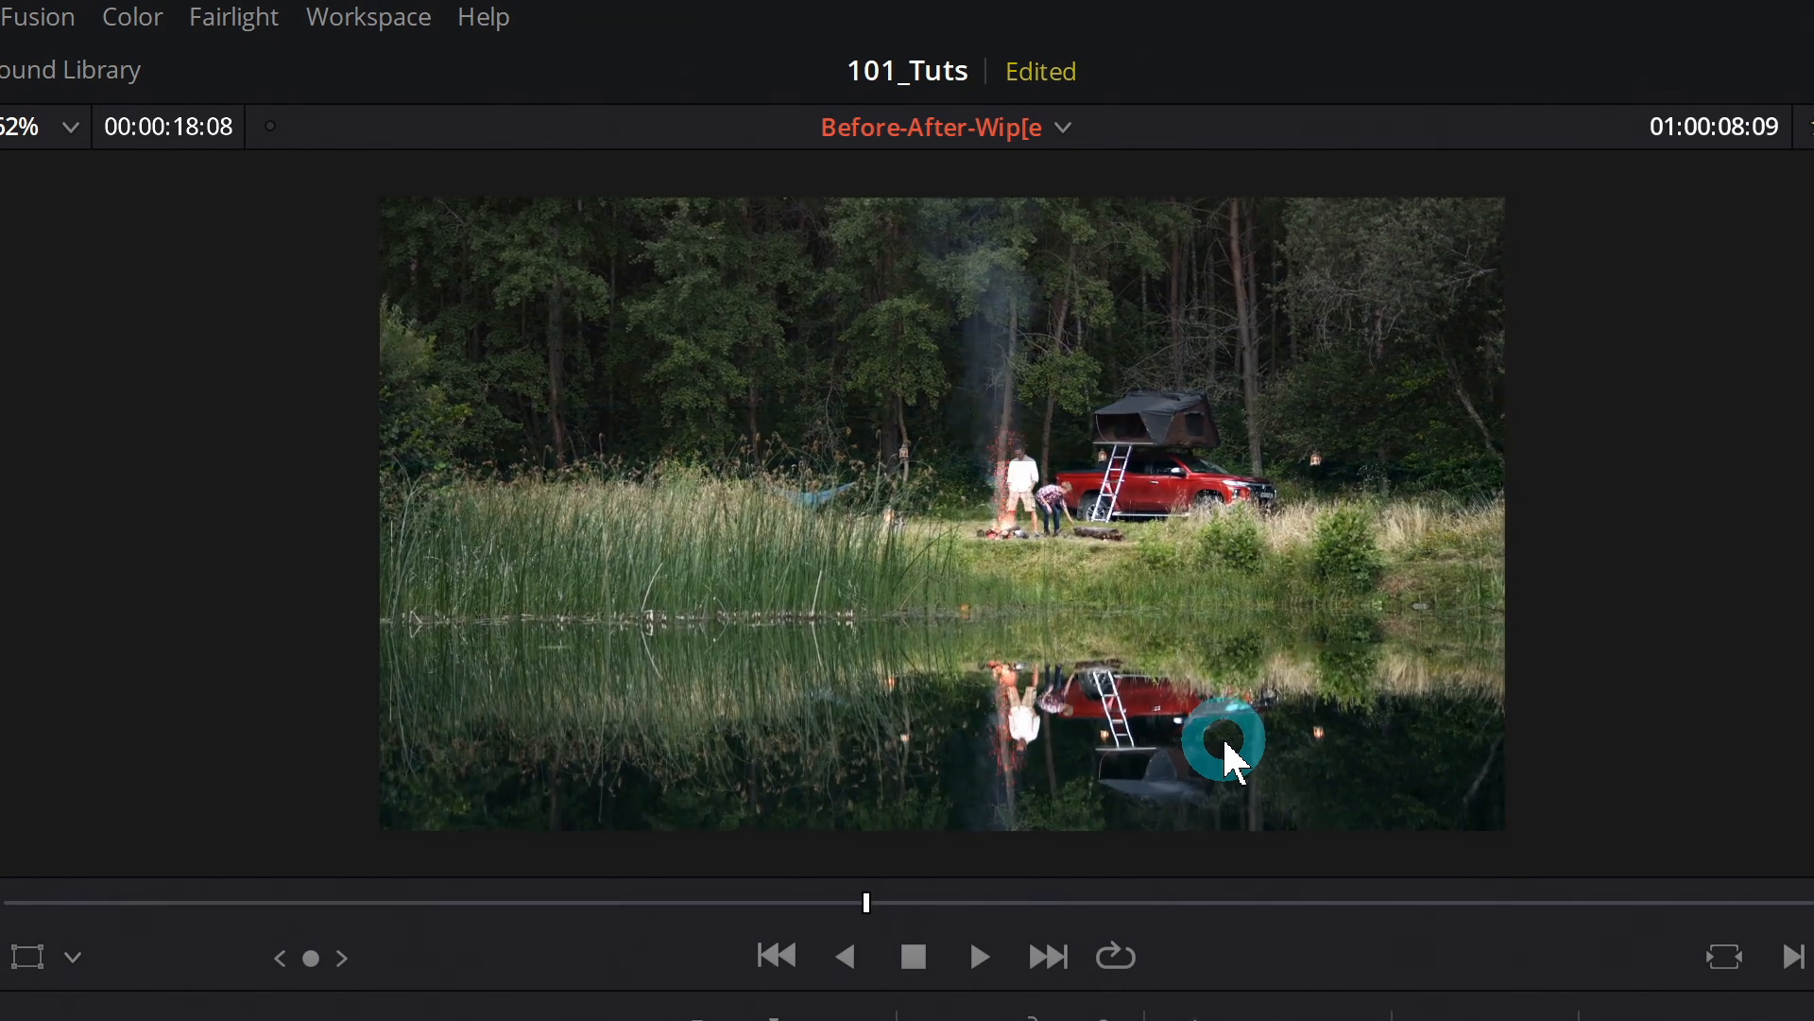
pyautogui.press('Left')
pyautogui.press('Left')
pyautogui.press('Left')
pyautogui.press('Left')
pyautogui.press('Right')
pyautogui.press('Right')
pyautogui.press('Left')
pyautogui.press('Left')
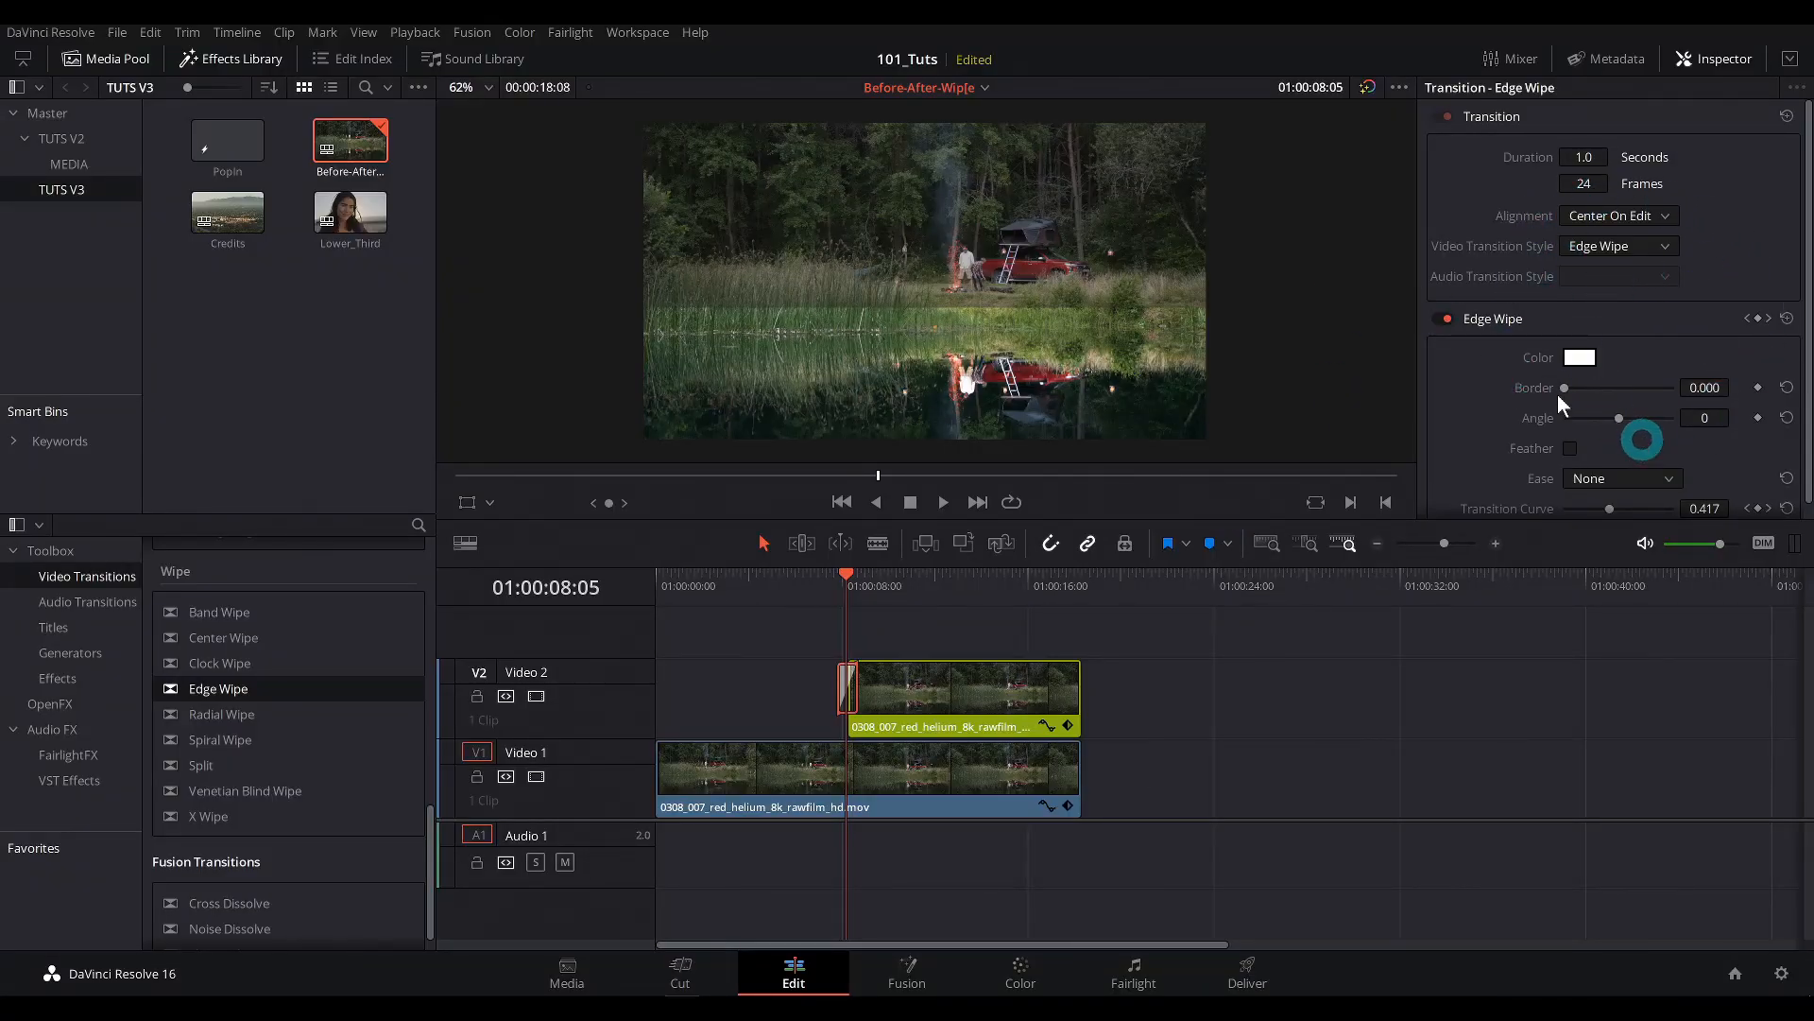
# - Set the Edge Wipe's angle to 103
pyautogui.scroll(-1, 1492, 390)
pyautogui.moveTo(1619, 403); pyautogui.dragTo(1634, 414)
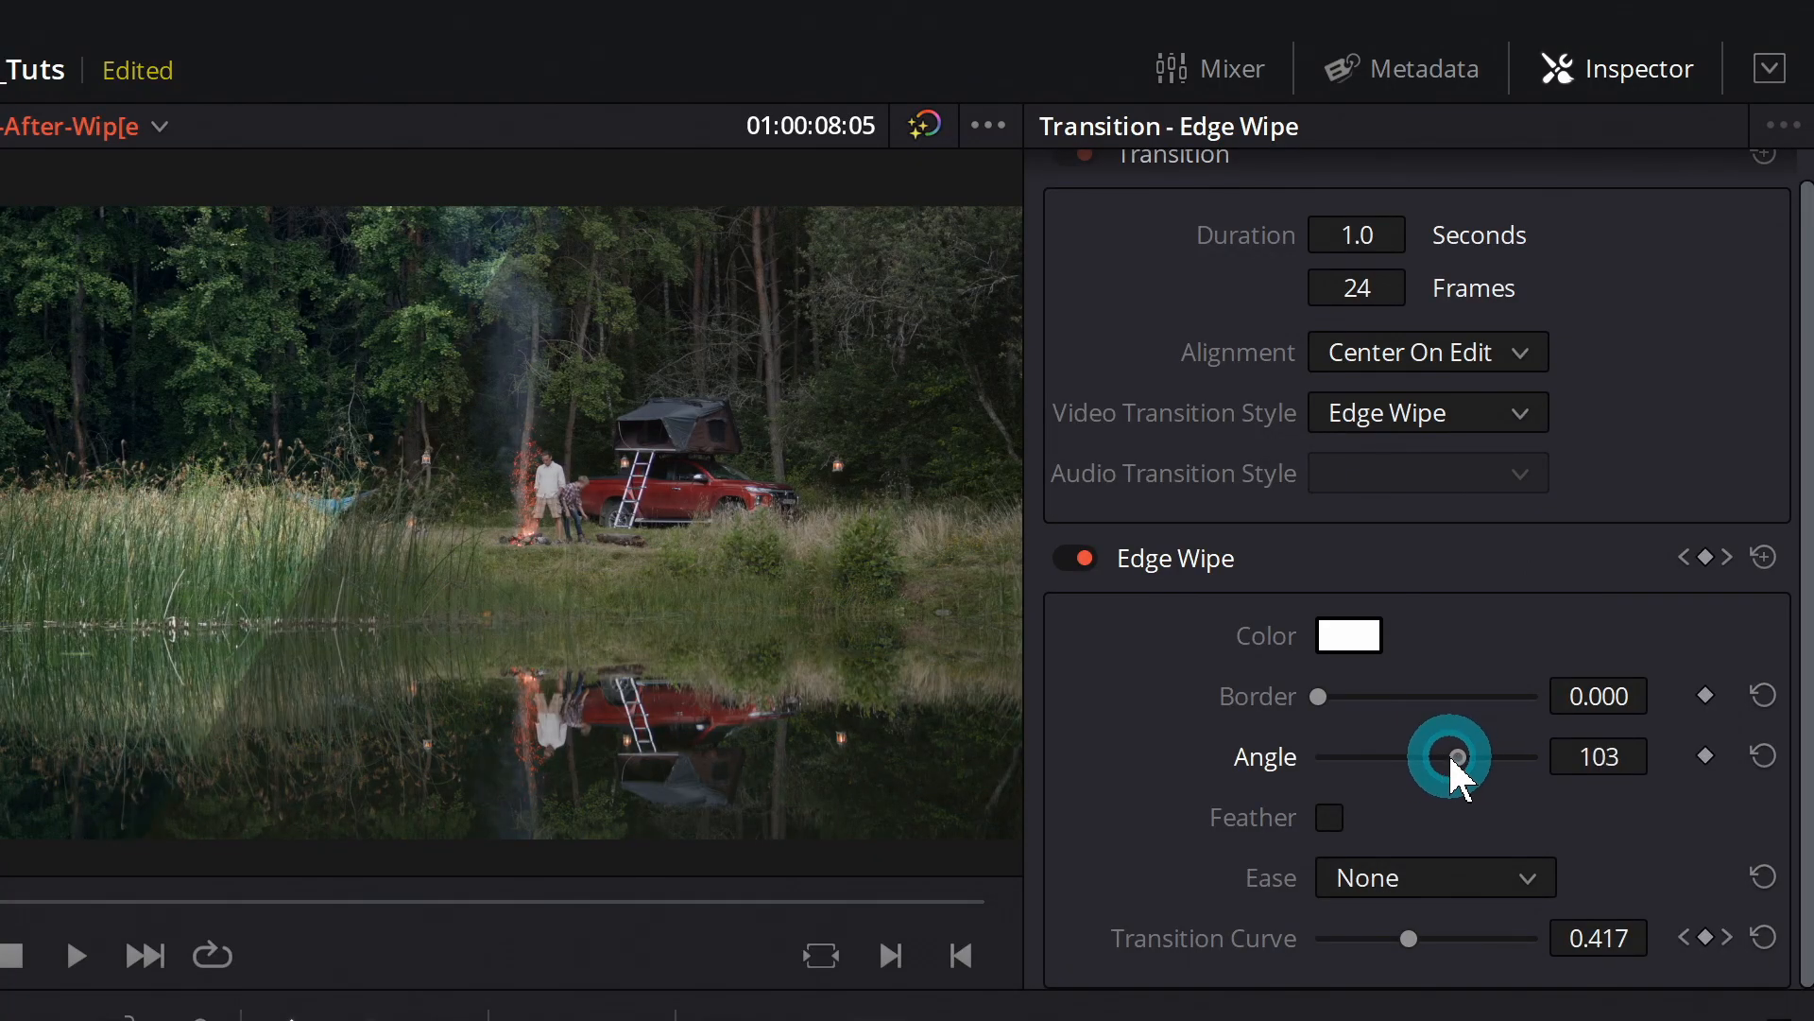
pyautogui.moveTo(1455, 762); pyautogui.dragTo(1459, 757)
# - Set the Edge Wipe's border to 17.280 and play the transition from its beginning to preview it
pyautogui.moveTo(1318, 696); pyautogui.dragTo(1326, 698)
pyautogui.press('Left')
pyautogui.press('Left')
pyautogui.press('Left')
pyautogui.press('Left')
pyautogui.press('Left')
pyautogui.press('Left')
pyautogui.press('Left')
pyautogui.press('Left')
pyautogui.press('Left')
pyautogui.press('Left')
pyautogui.press('space')
pyautogui.press('space')
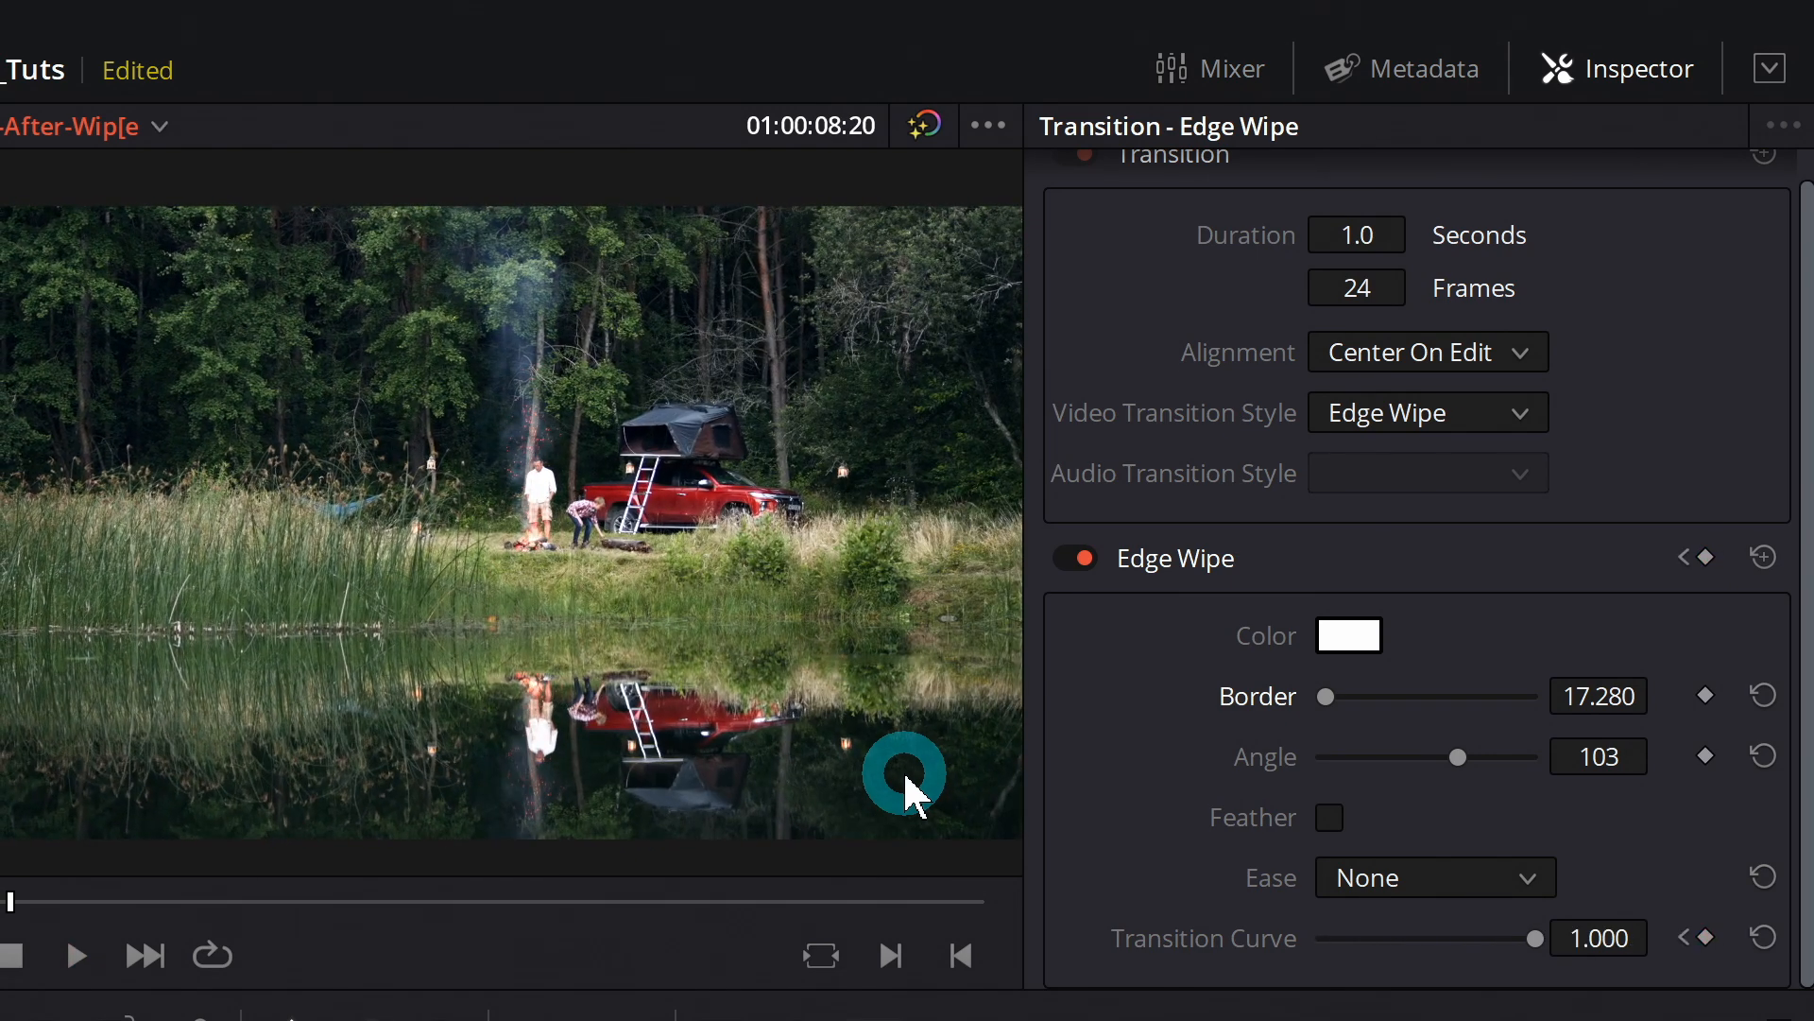
# - Step back to the middle of the wipe at 01:00:08:09 and reset the border to 0
pyautogui.press('Left')
pyautogui.press('Left')
pyautogui.press('Left')
pyautogui.press('Left')
pyautogui.press('Left')
pyautogui.press('Left')
pyautogui.press('Left')
pyautogui.press('Left')
pyautogui.press('Left')
pyautogui.press('Left')
pyautogui.press('Left')
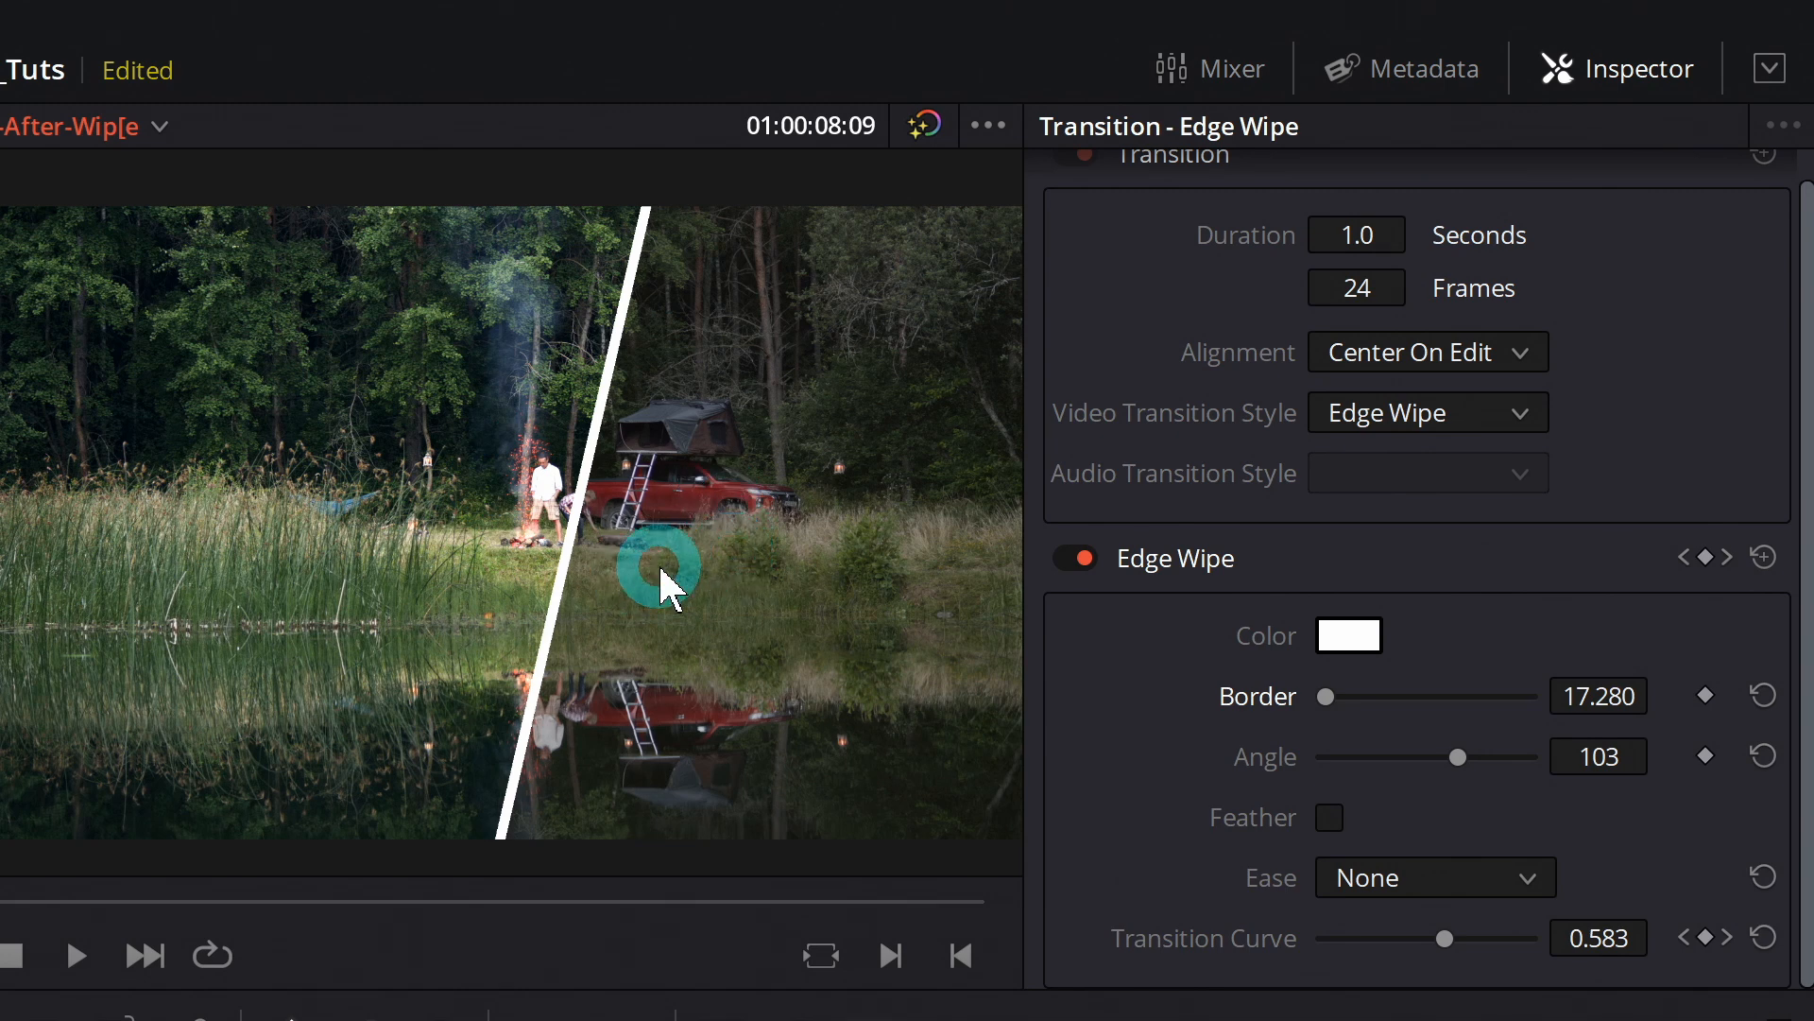
pyautogui.moveTo(1324, 697); pyautogui.dragTo(1233, 680)
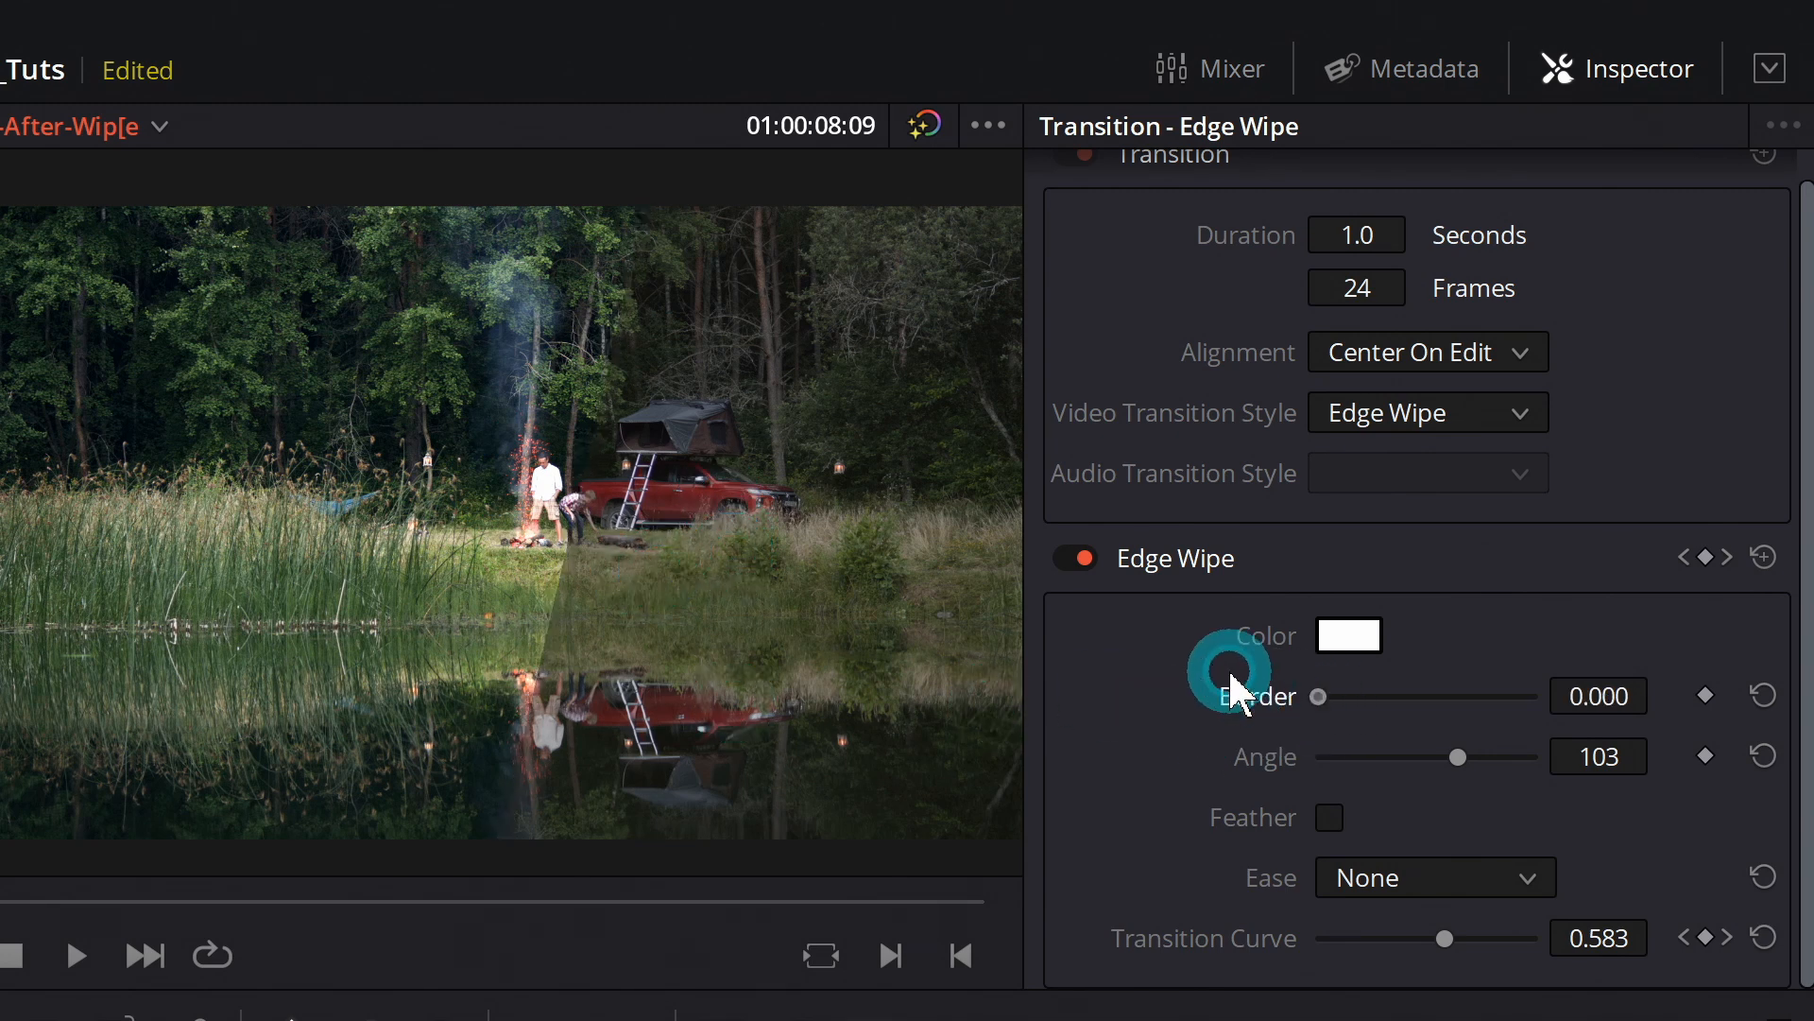
# - Step back and forth frame by frame through the borderless Edge Wipe to examine its edge crossing the picture
pyautogui.press('Left')
pyautogui.press('Left')
pyautogui.press('Left')
pyautogui.press('Left')
pyautogui.press('Left')
pyautogui.press('Right')
pyautogui.press('Right')
pyautogui.press('Right')
pyautogui.press('Right')
pyautogui.press('Right')
pyautogui.press('Right')
pyautogui.press('Right')
pyautogui.press('Right')
pyautogui.press('Right')
pyautogui.press('Right')
pyautogui.press('Left')
pyautogui.press('Left')
pyautogui.press('Left')
pyautogui.press('Left')
pyautogui.press('Left')
pyautogui.press('Left')
pyautogui.press('Left')
pyautogui.press('Left')
pyautogui.press('Left')
pyautogui.press('Left')
pyautogui.press('Left')
pyautogui.press('Left')
pyautogui.press('Left')
pyautogui.press('Left')
pyautogui.press('Right')
pyautogui.press('Right')
pyautogui.press('Right')
pyautogui.press('Right')
pyautogui.press('Right')
pyautogui.press('Right')
pyautogui.press('Right')
pyautogui.press('Right')
pyautogui.press('Right')
pyautogui.press('Right')
pyautogui.press('Right')
pyautogui.press('Right')
pyautogui.press('Left')
pyautogui.press('Left')
pyautogui.press('Left')
pyautogui.press('Left')
pyautogui.press('Left')
pyautogui.press('Left')
pyautogui.press('Left')
pyautogui.press('Left')
pyautogui.press('Left')
pyautogui.press('Right')
pyautogui.press('Right')
pyautogui.press('Right')
pyautogui.press('Right')
pyautogui.press('Right')
pyautogui.press('Right')
pyautogui.press('Right')
pyautogui.press('Right')
pyautogui.press('Right')
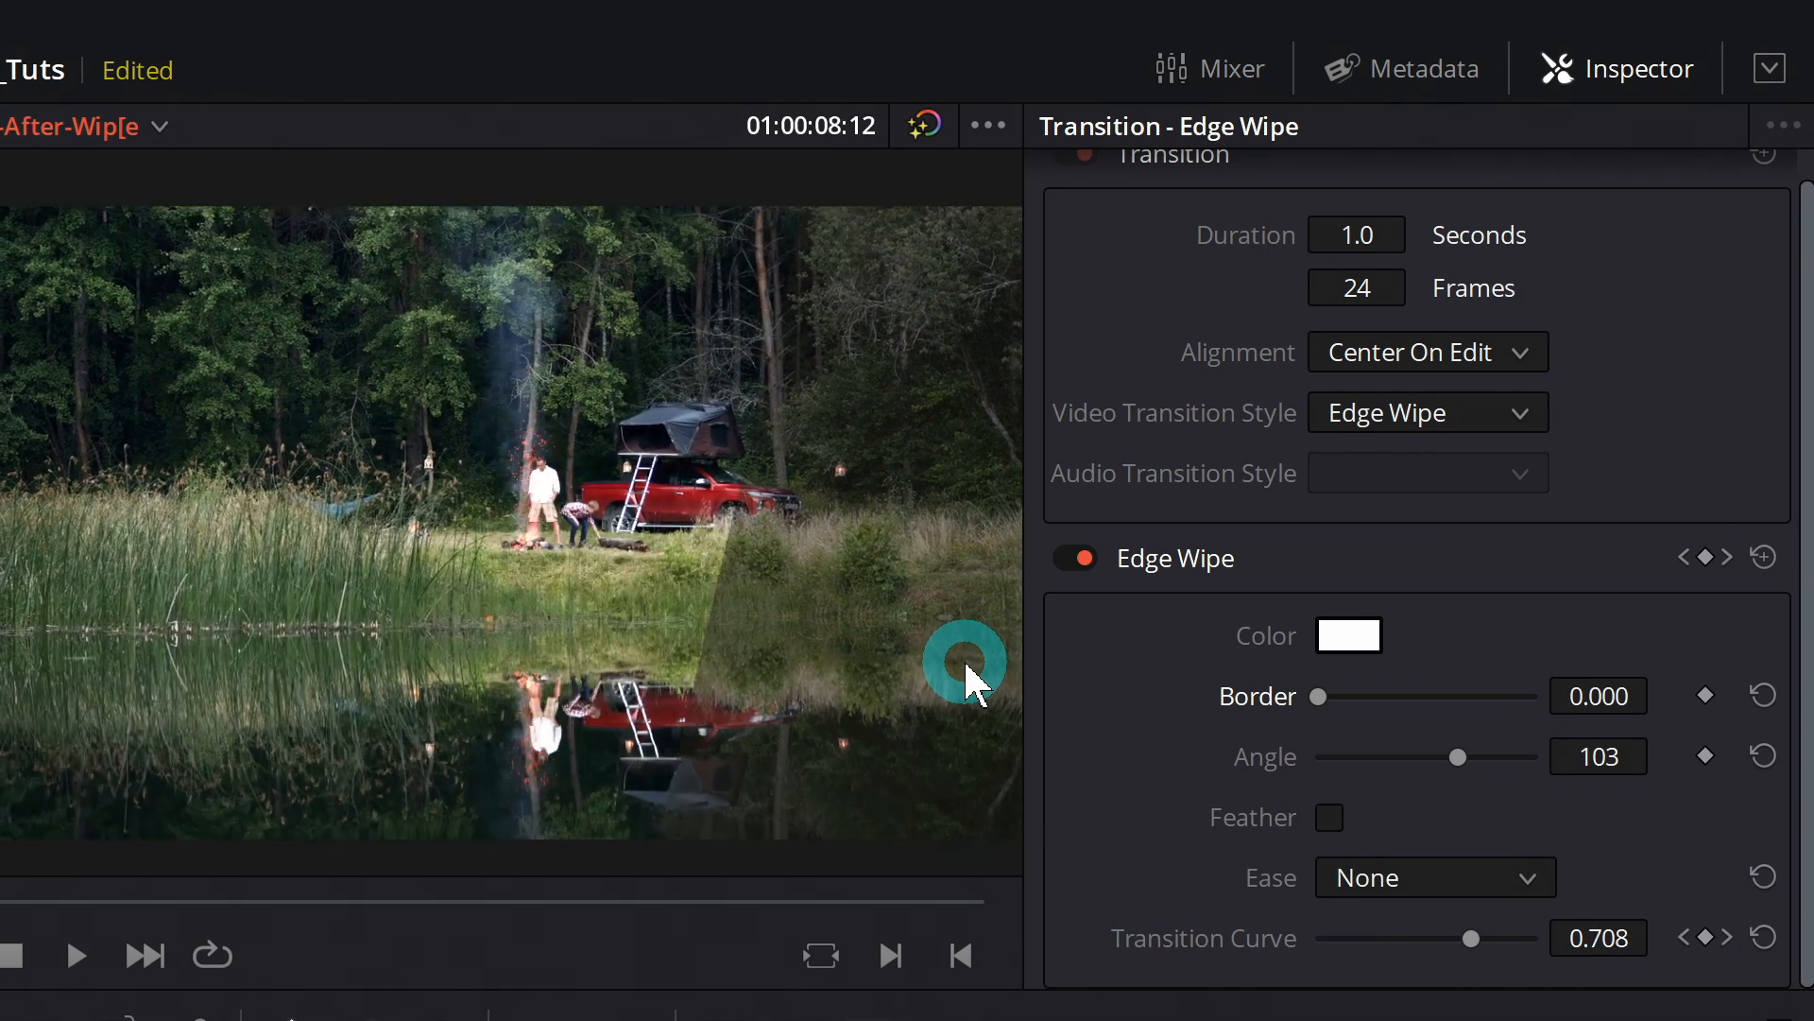
# - Step back to 01:00:08:06 and try the Edge Wipe's Feather option with the border at 0
pyautogui.press('Left')
pyautogui.press('Left')
pyautogui.press('Left')
pyautogui.press('Left')
pyautogui.press('Left')
pyautogui.press('Left')
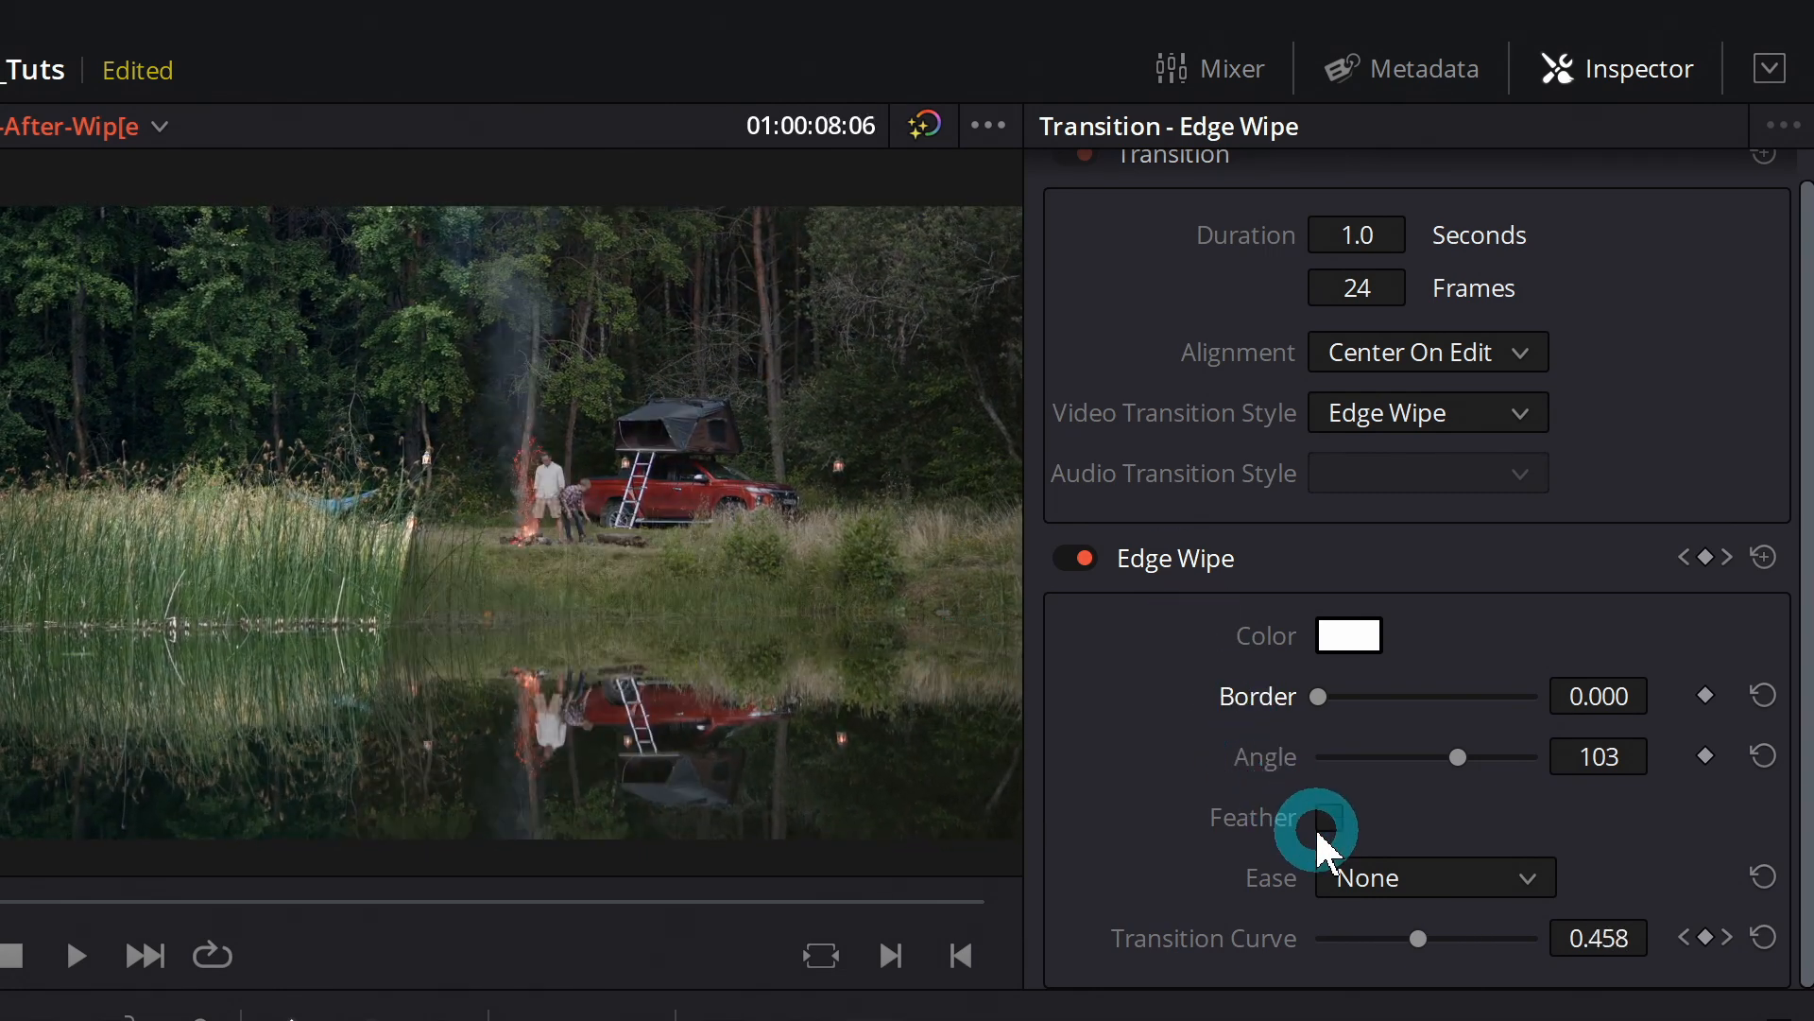
pyautogui.moveTo(1320, 697); pyautogui.dragTo(1230, 704)
pyautogui.click(1330, 820)
# - Play the Edge Wipe from before its start to preview it, stopping at 01:00:08:19
pyautogui.moveTo(13, 903); pyautogui.dragTo(0, 907)
pyautogui.press('space')
pyautogui.press('space')
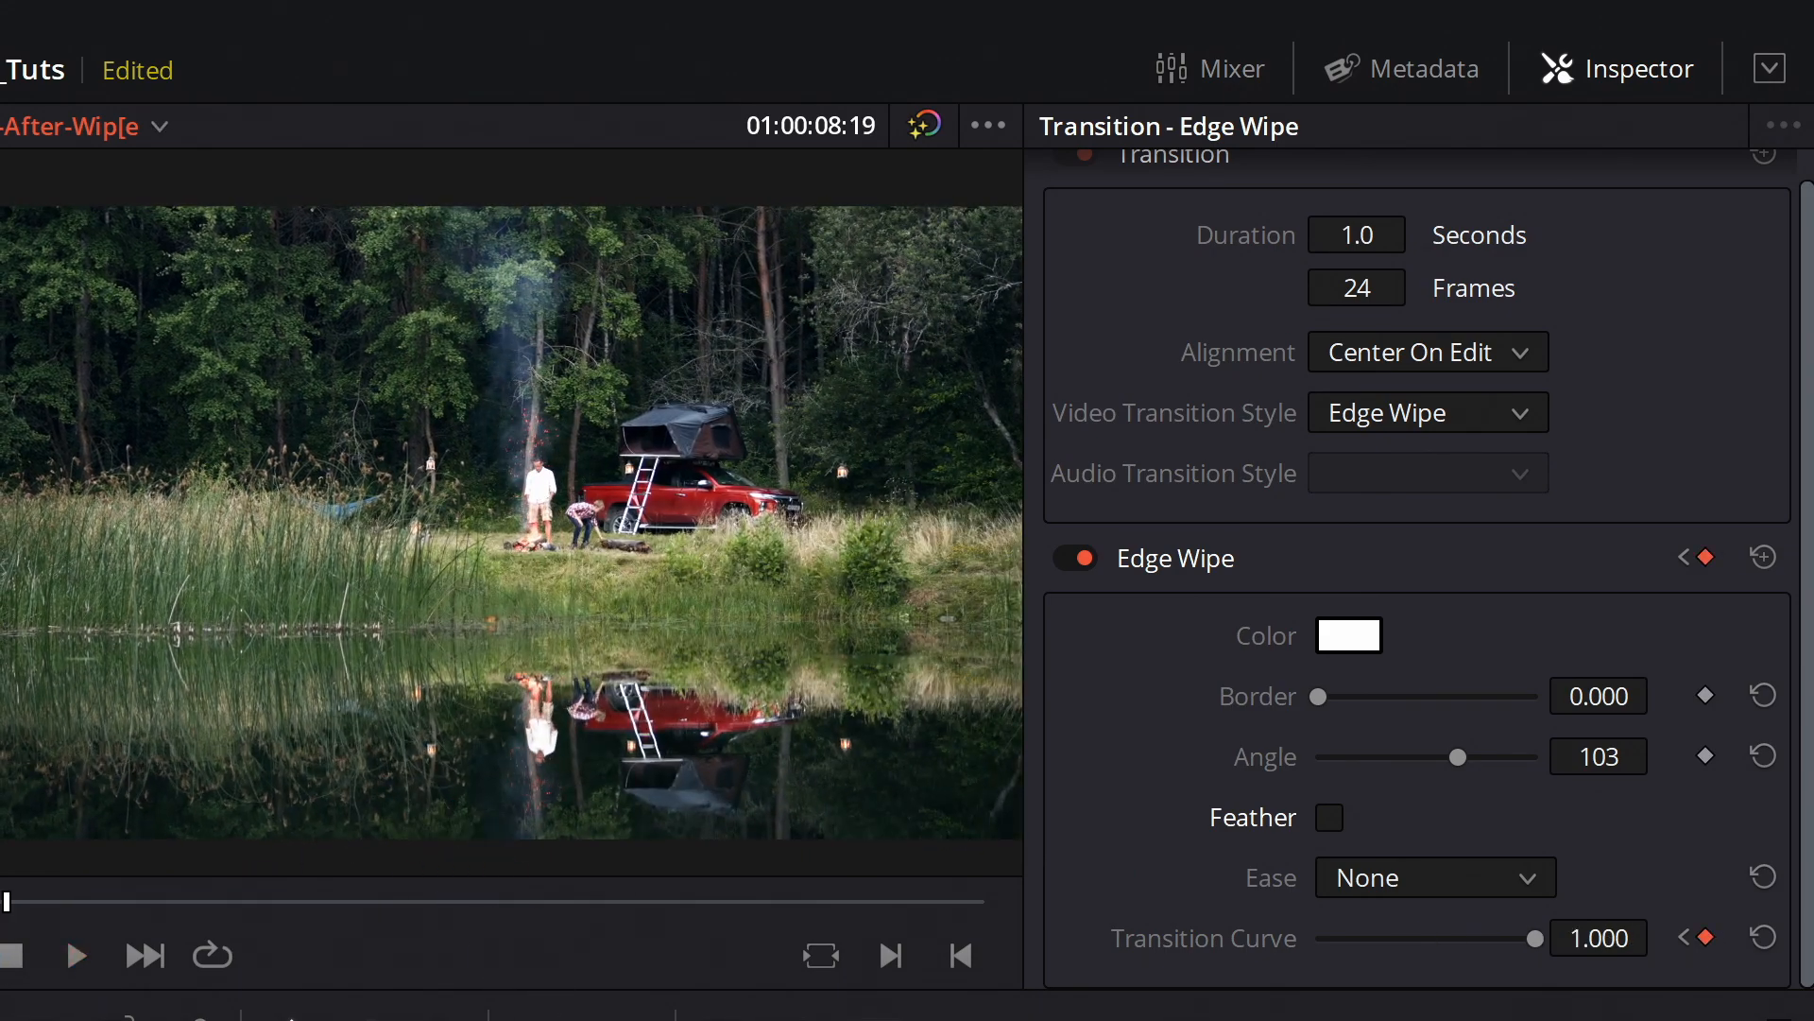